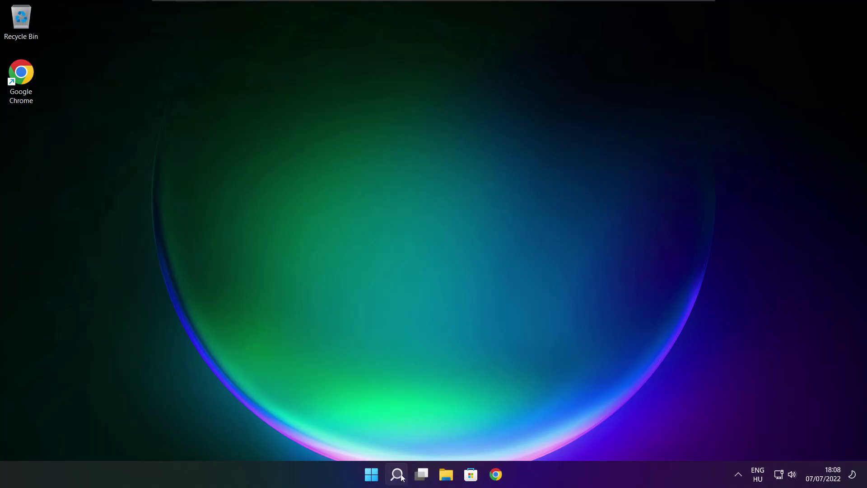
- Search for 'device manager' and launch Device Manager from the best match
click(401, 479)
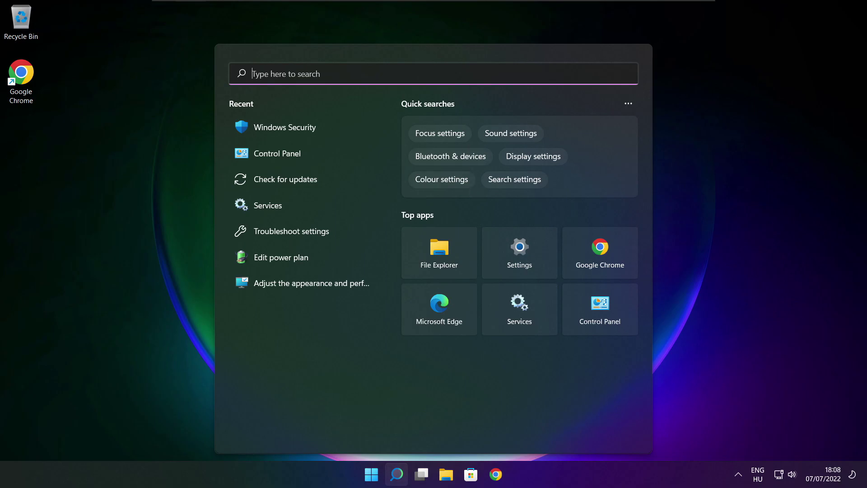
text(devic)
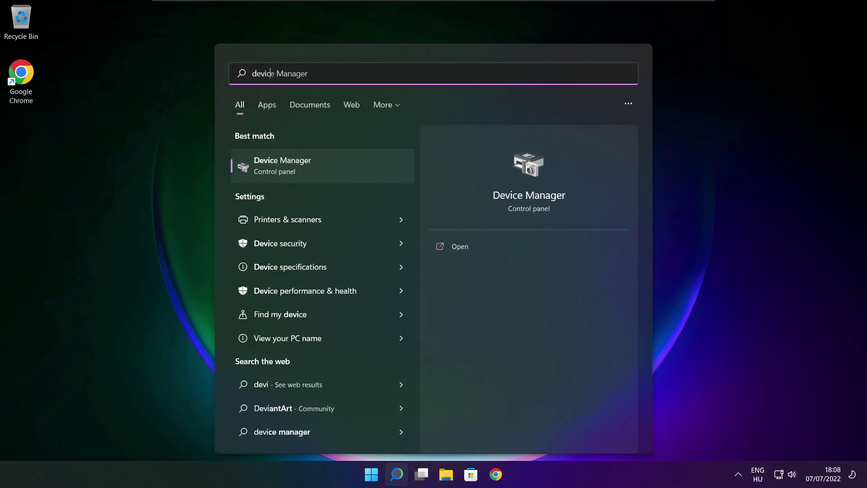
text(e mana)
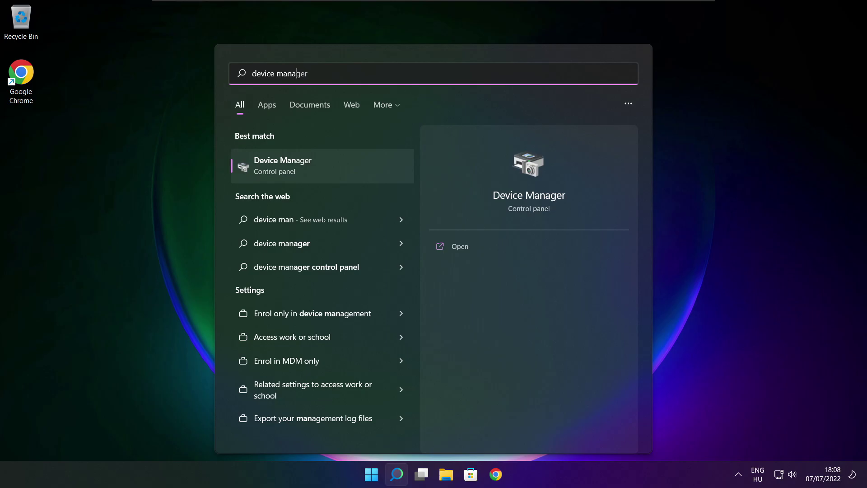
text(ger)
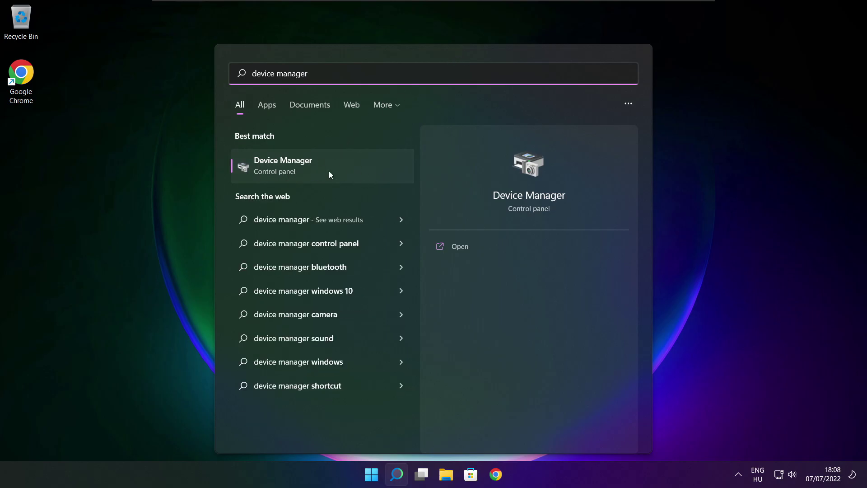
click(355, 169)
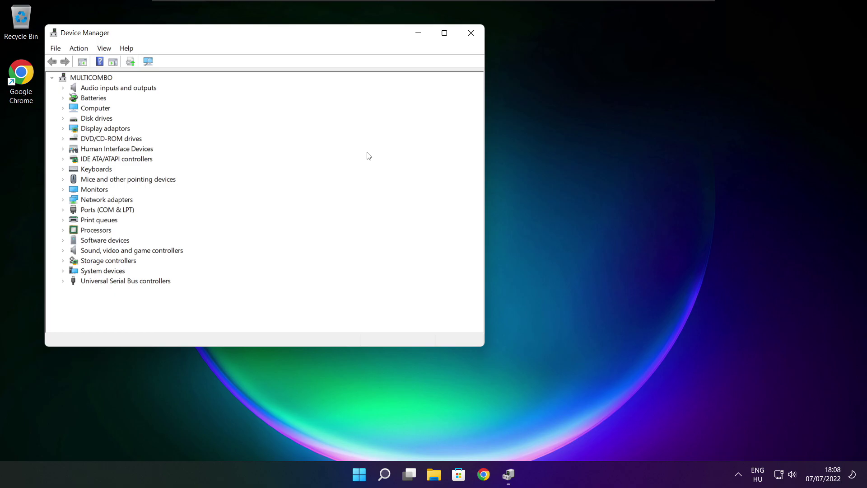
- Run an automatic driver search for VMware SVGA 3D, which confirms the best driver is installed
click(444, 34)
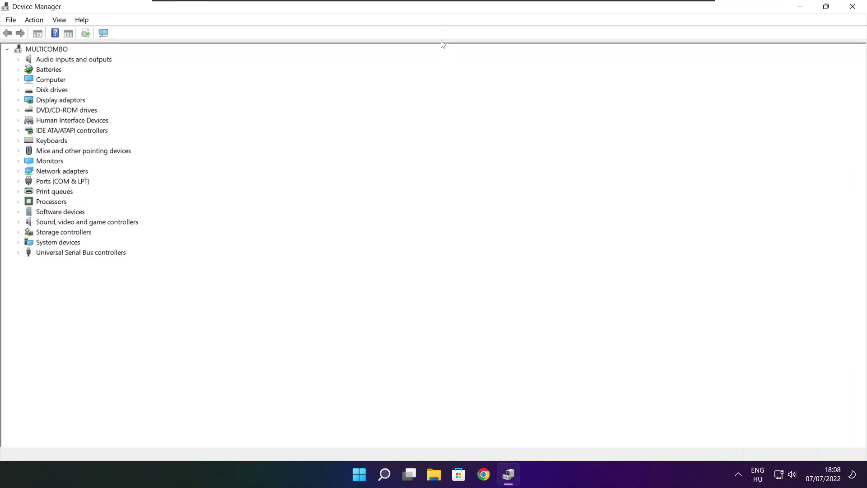
click(53, 101)
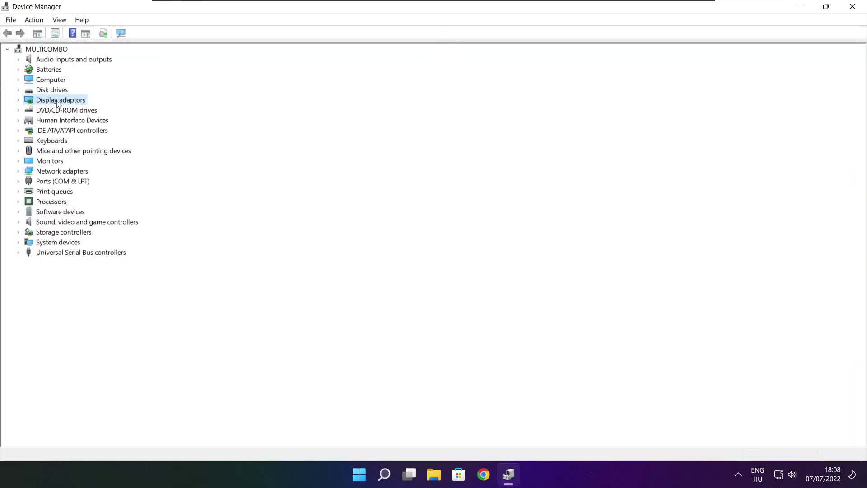
click(18, 100)
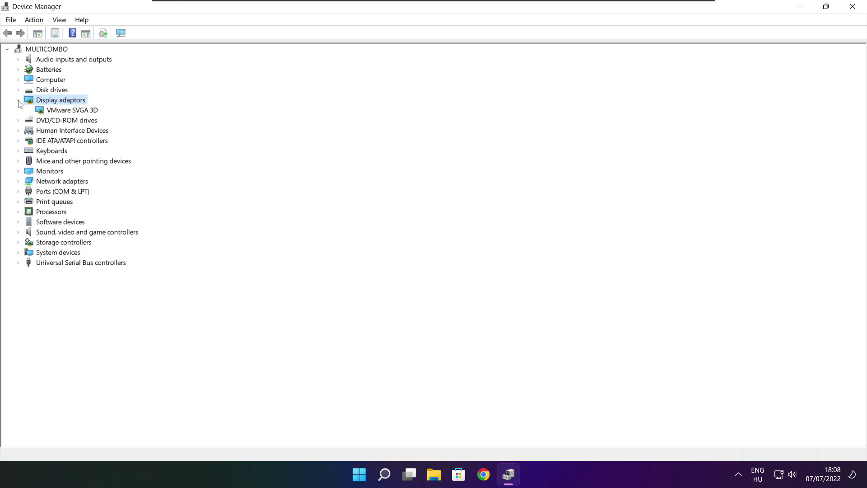
click(45, 111)
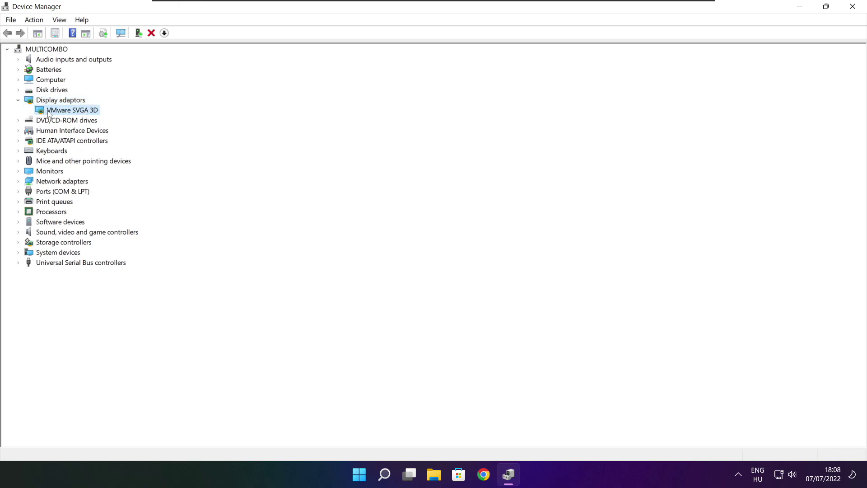
right_click(62, 109)
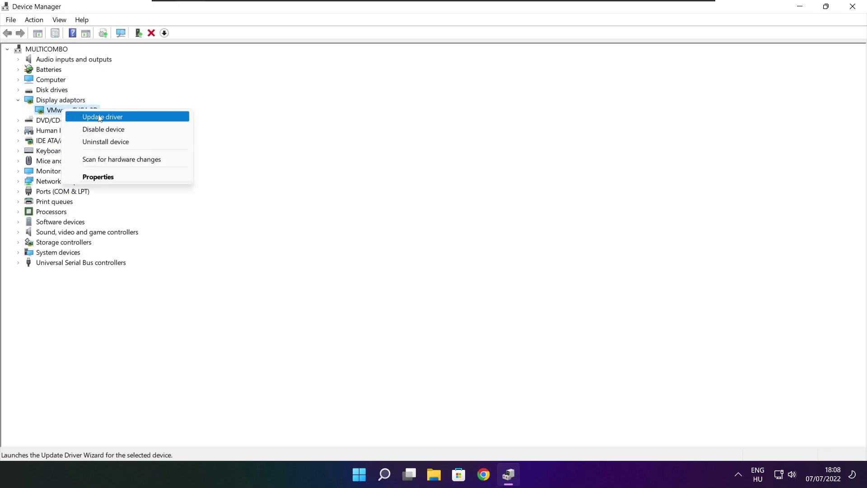
click(124, 116)
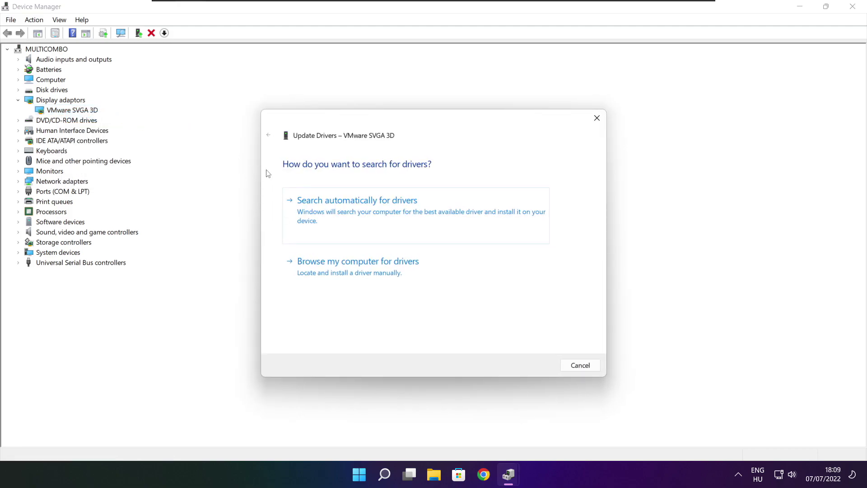
click(399, 218)
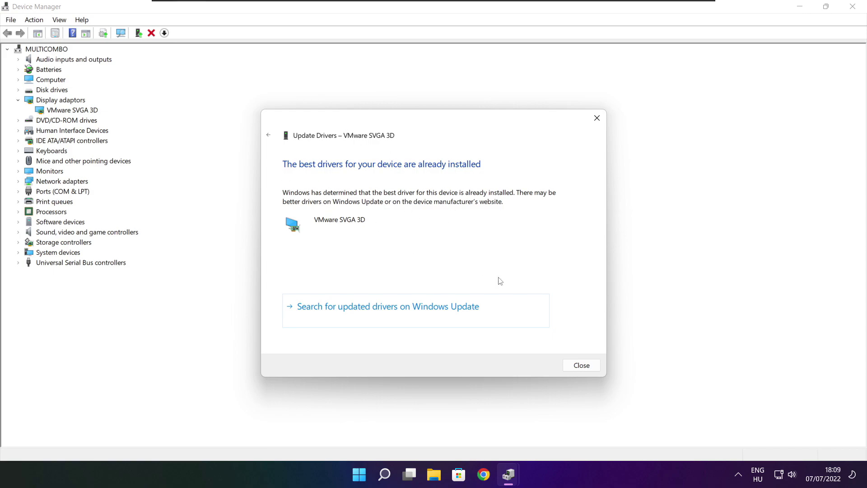
click(581, 366)
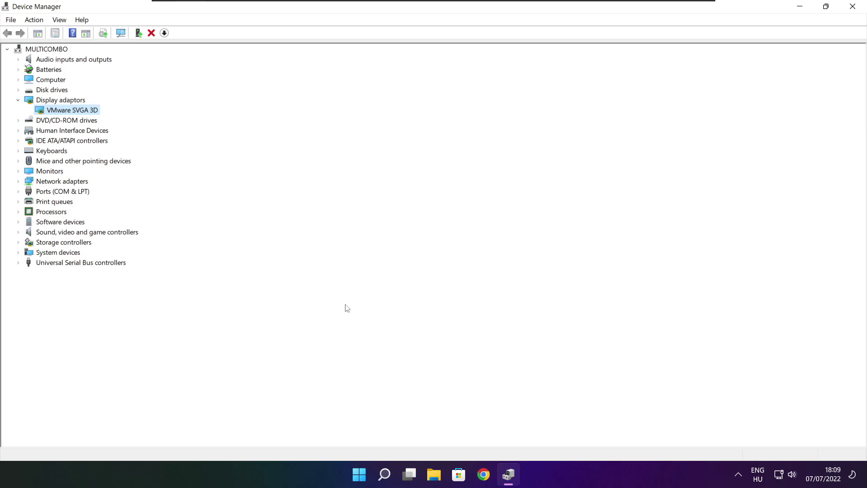
click(42, 234)
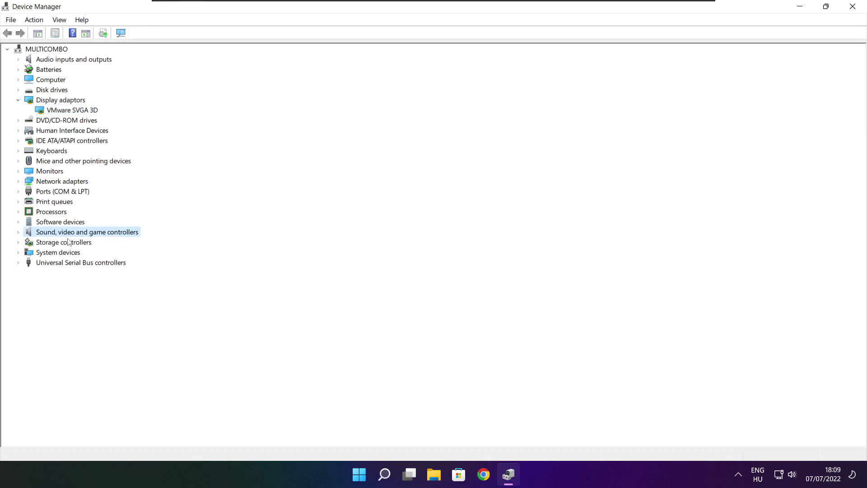
- Run an automatic driver search for the High Definition Audio Device, then close Device Manager
click(19, 232)
click(84, 245)
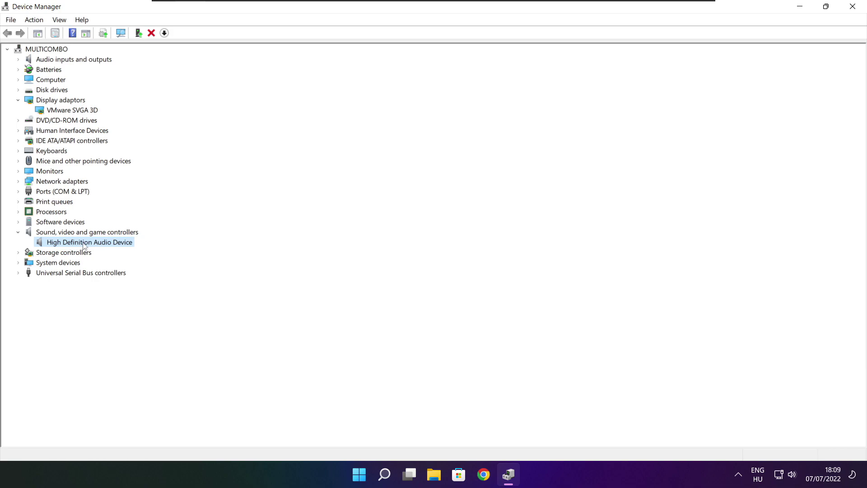
right_click(84, 245)
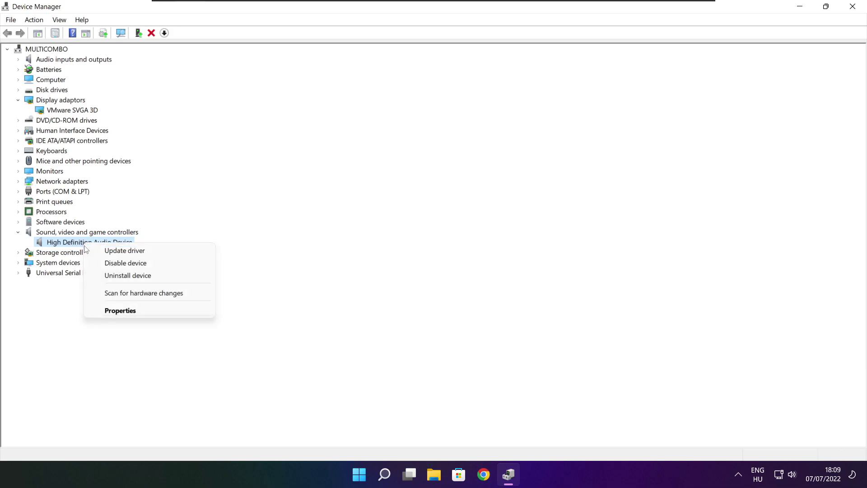
click(170, 255)
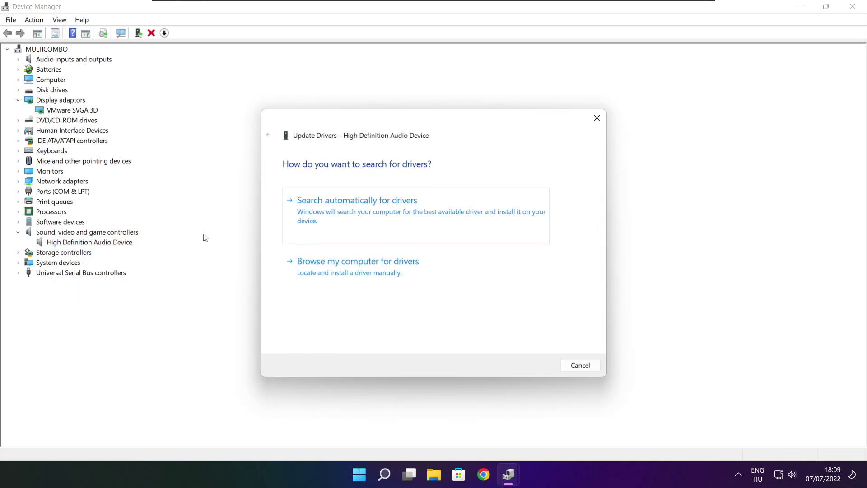
click(376, 215)
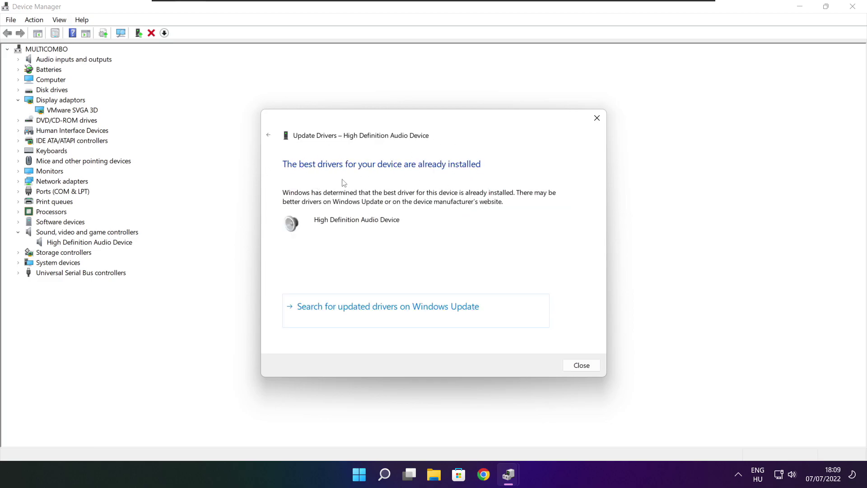
click(582, 366)
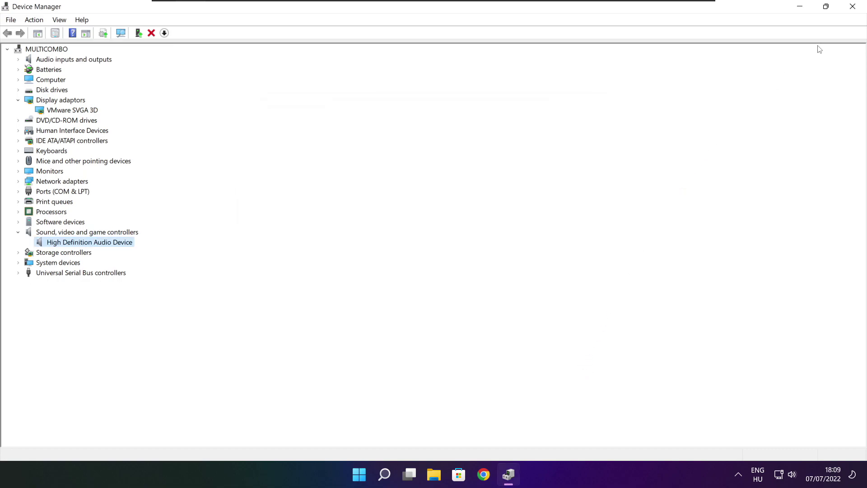
click(855, 9)
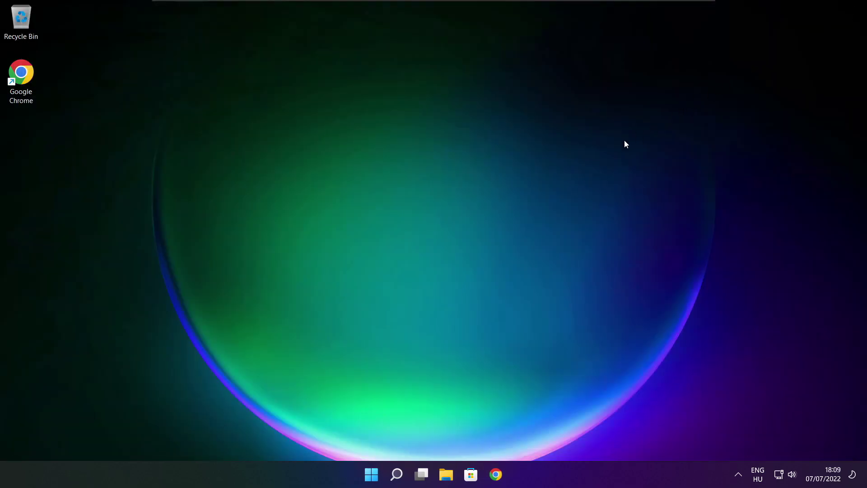
- Make High performance the active power plan via an 'edit power plan' search, then close Power Options
click(398, 477)
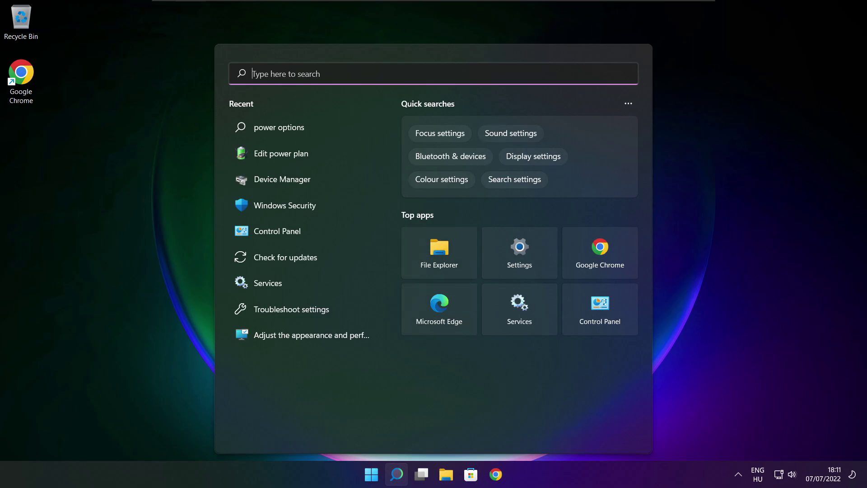
text(edit)
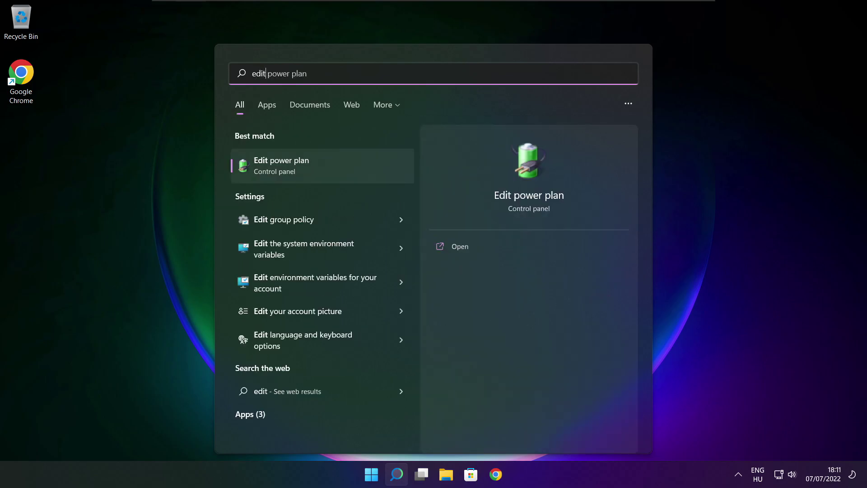
text( power plan)
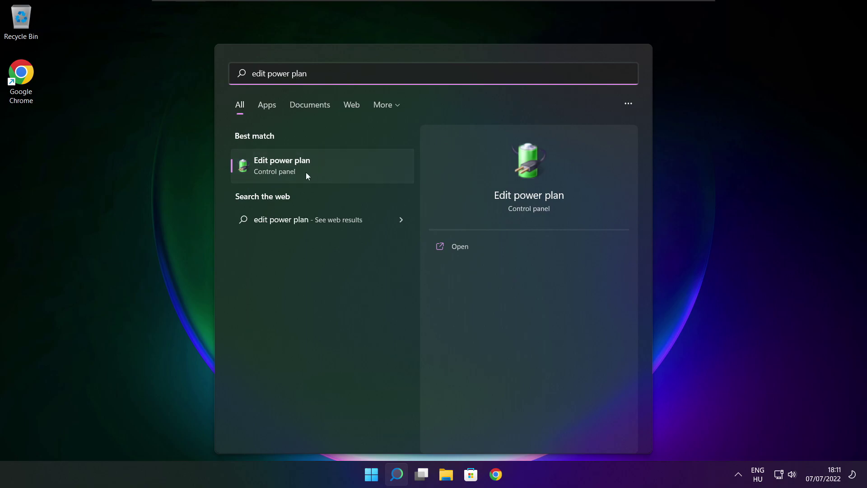
click(342, 168)
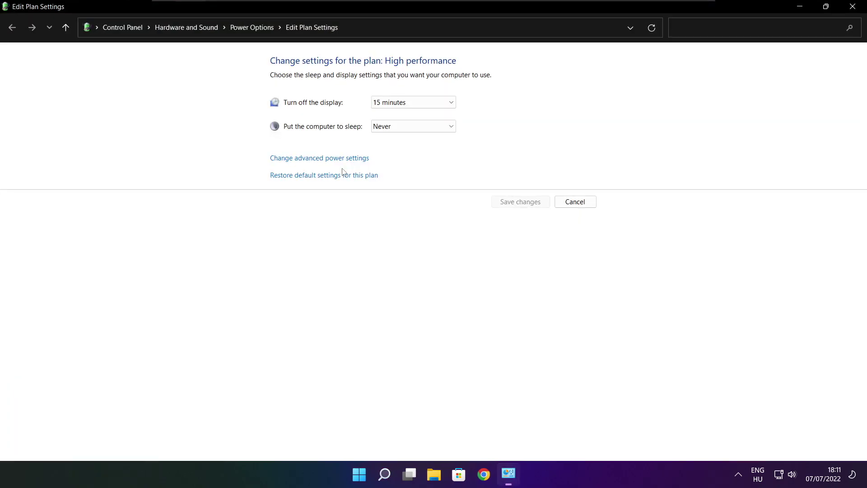
click(258, 33)
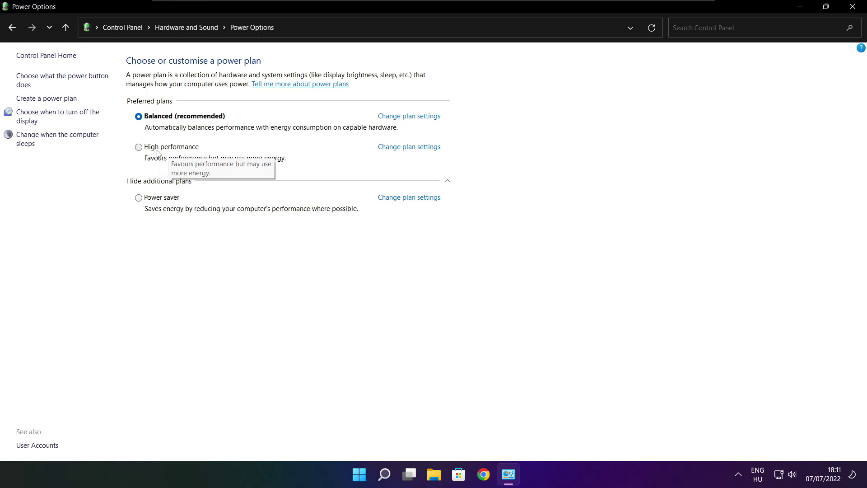
click(180, 149)
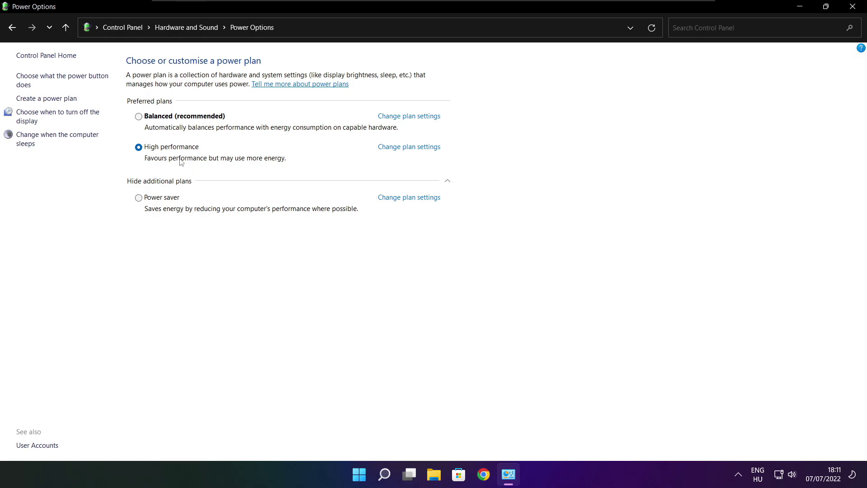
click(855, 6)
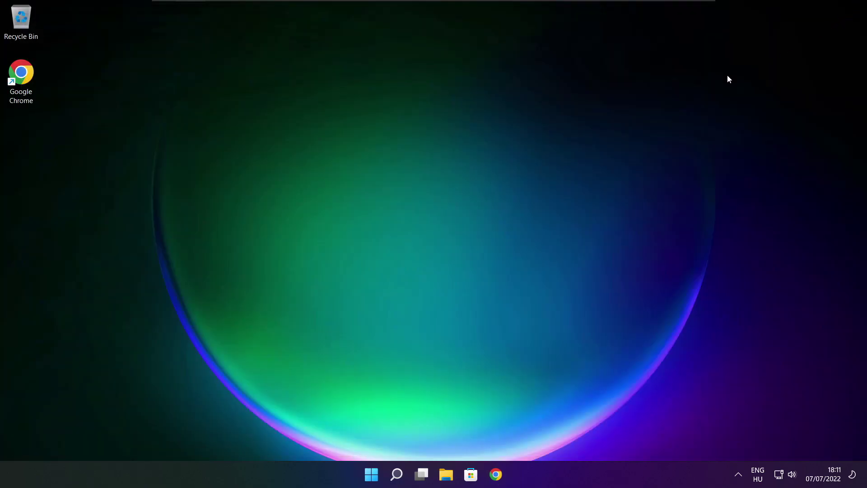
- Review the Game Mode and Xbox Game Bar gaming settings found by searching 'game mode', then close Settings
click(397, 474)
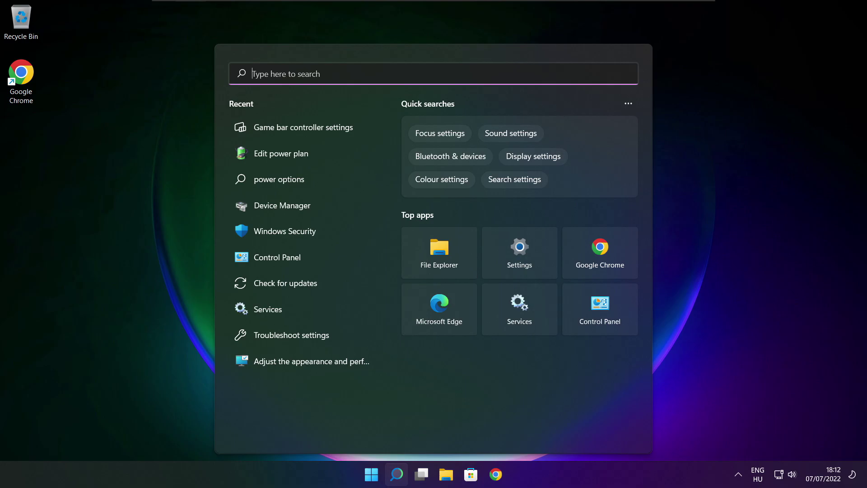
text(game mo)
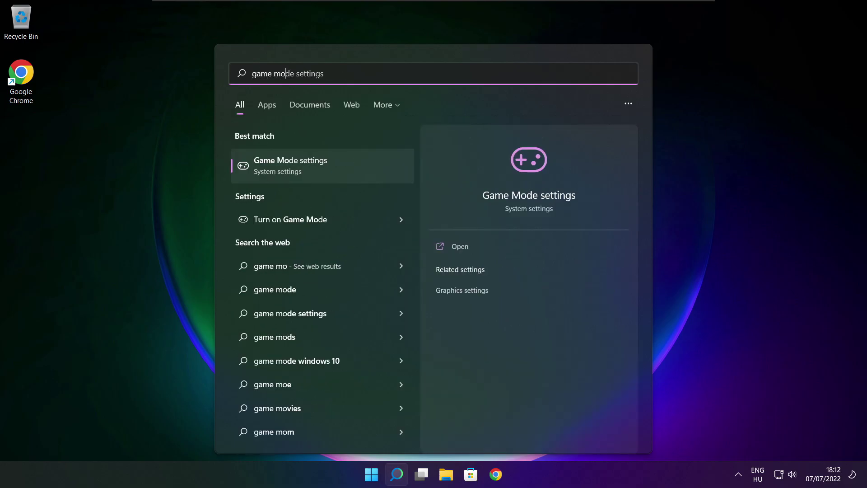
text(de)
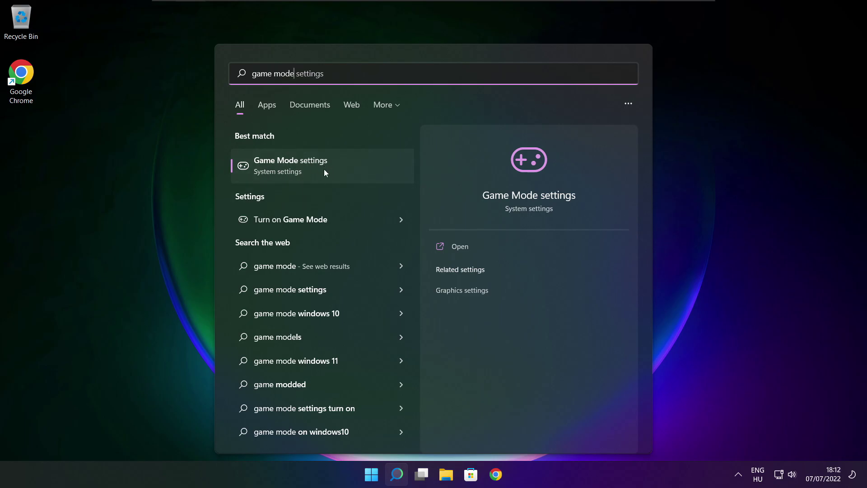
click(343, 166)
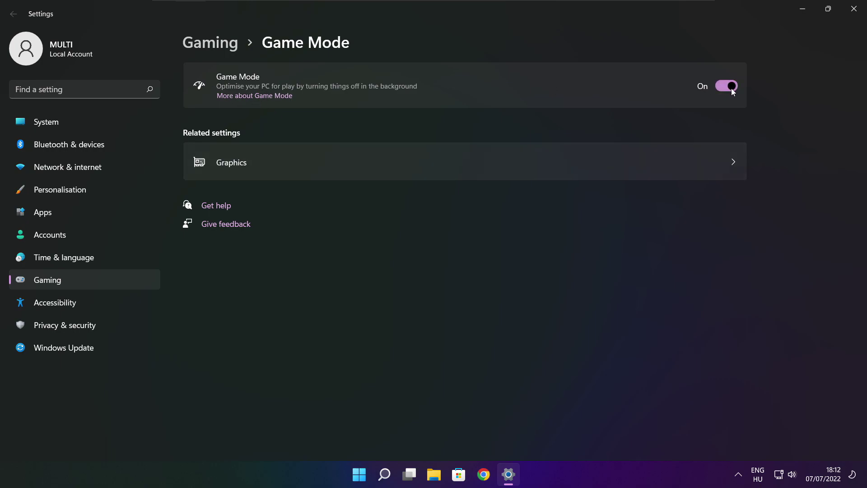
click(214, 49)
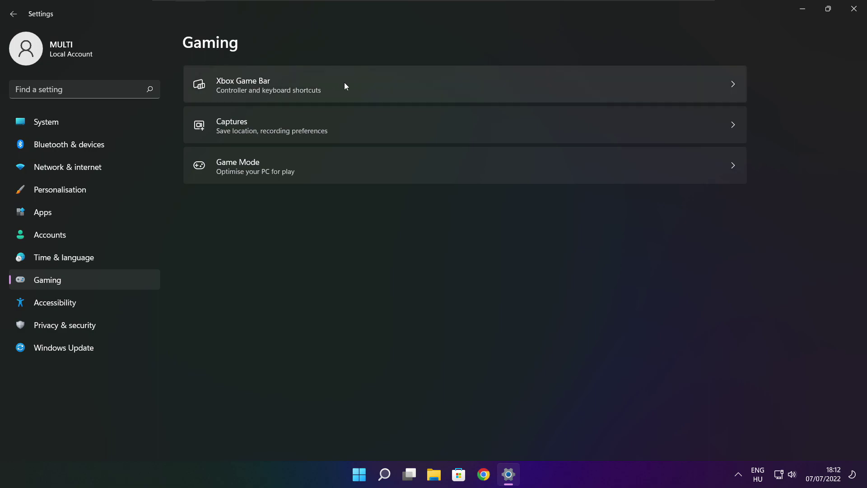
click(353, 92)
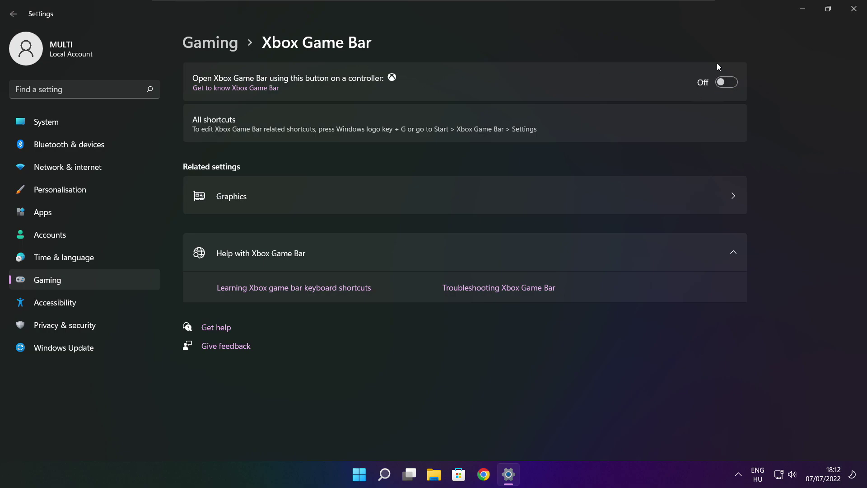
click(853, 9)
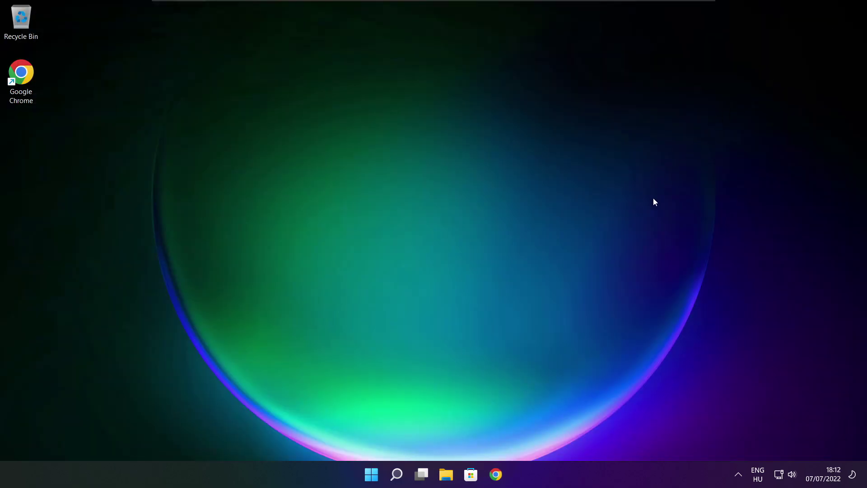
- Launch Task Manager from the Start button's right-click menu
right_click(374, 475)
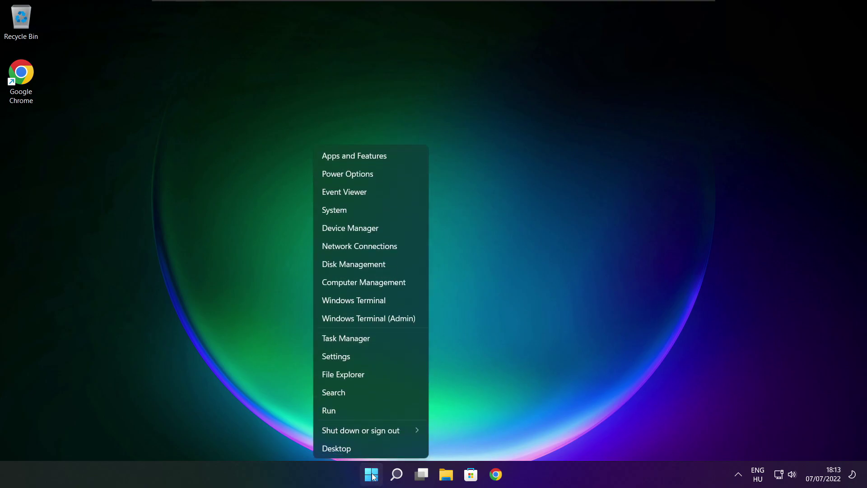
click(373, 339)
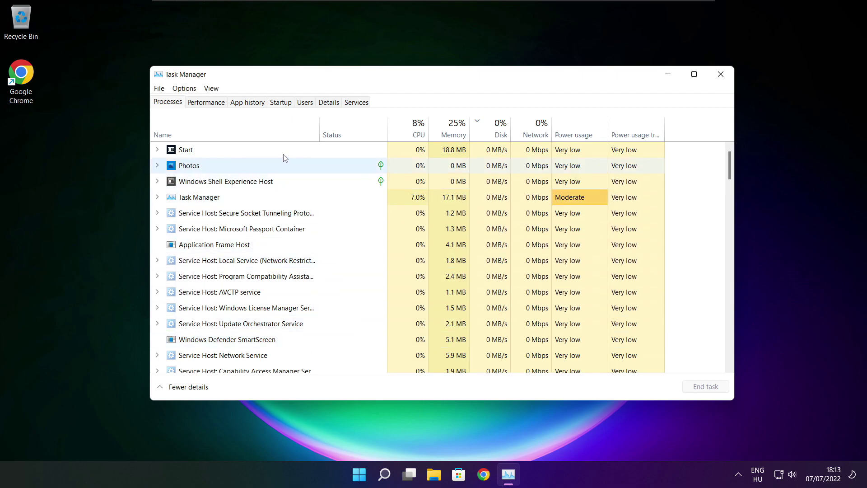
- Disable Cortana, Microsoft Edge, Microsoft Teams and Terminal as startup apps, then close Task Manager
click(284, 106)
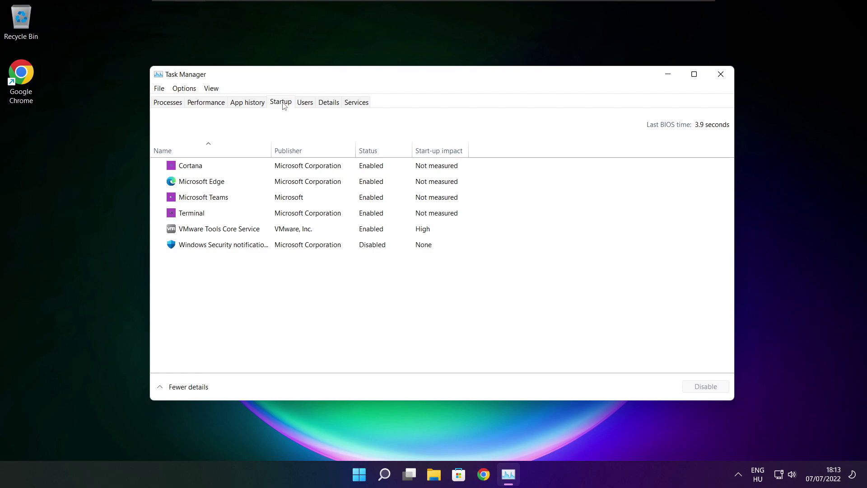
click(318, 171)
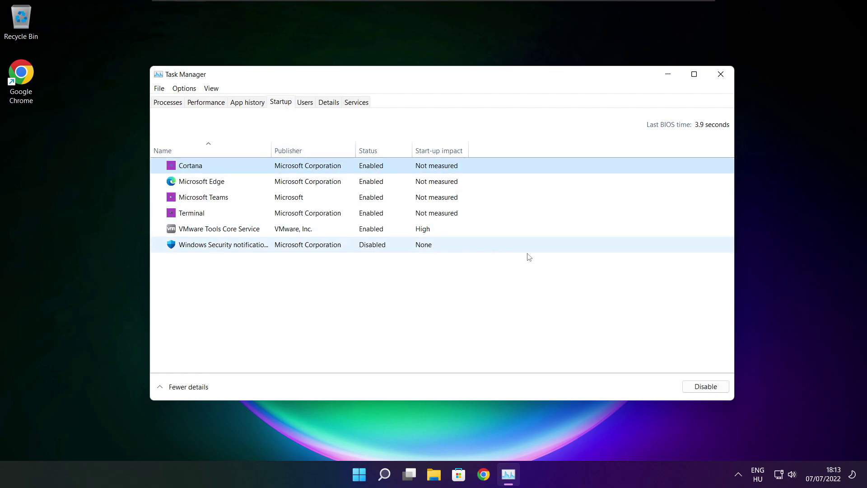
click(705, 389)
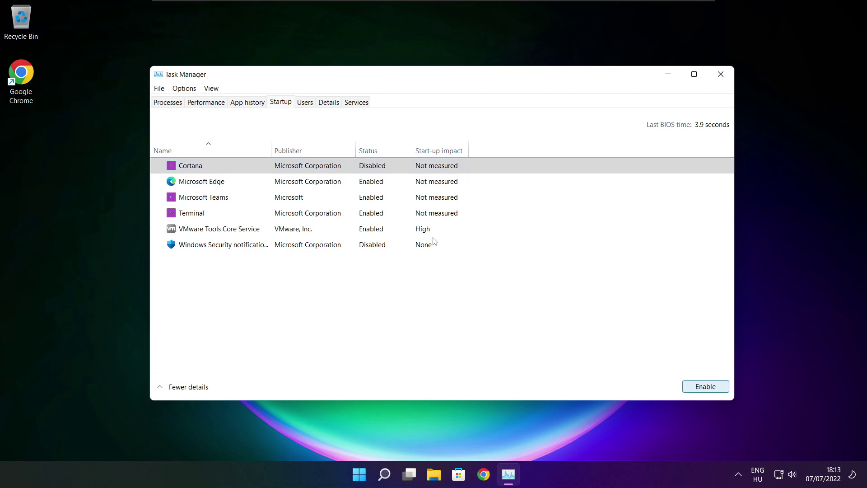
click(268, 185)
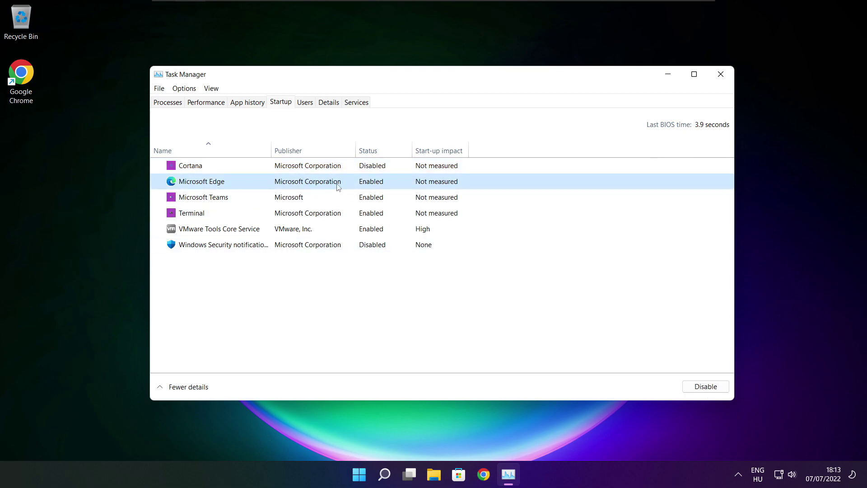
click(707, 388)
click(384, 199)
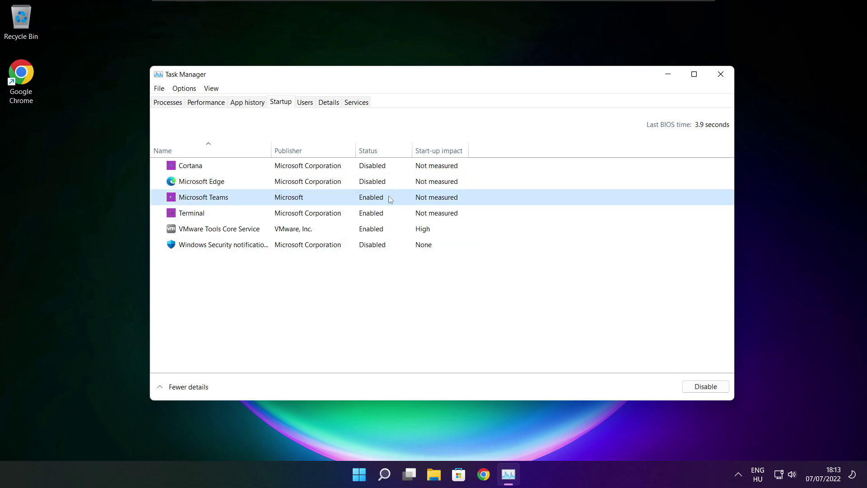
click(705, 386)
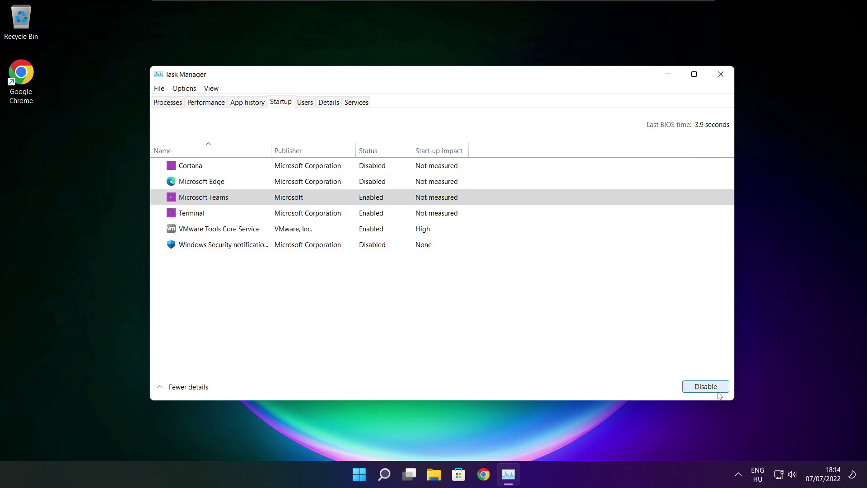
click(328, 216)
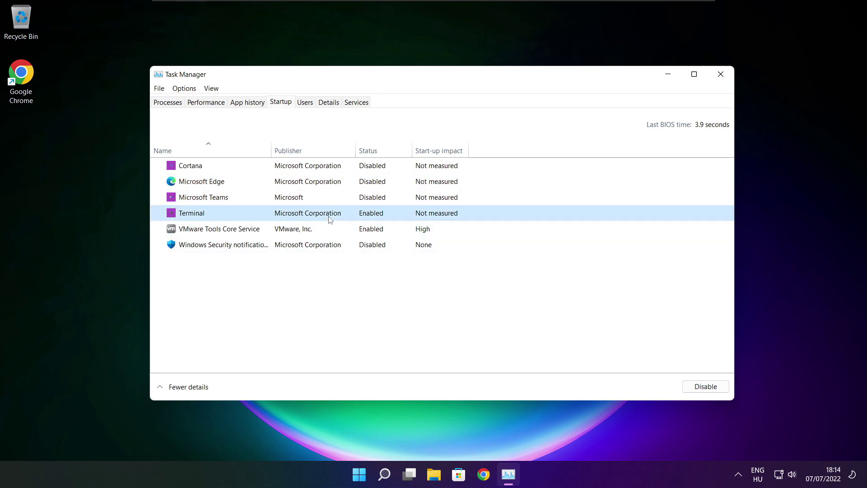
click(716, 389)
click(370, 216)
click(720, 74)
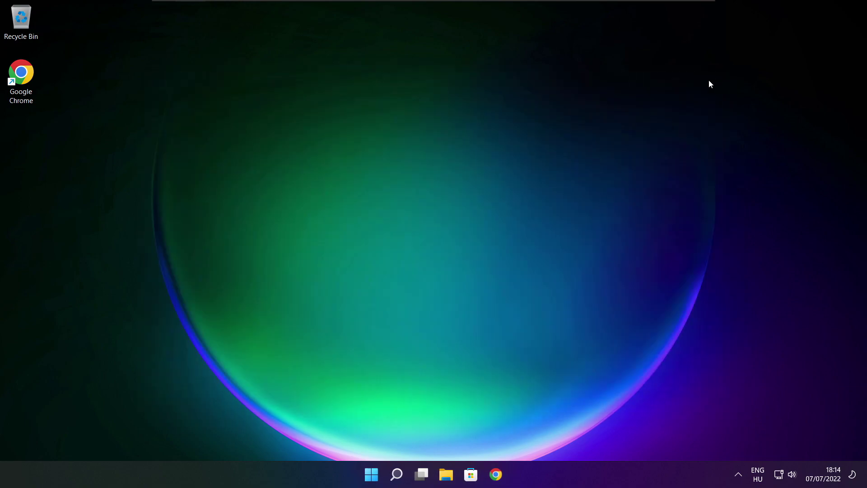
- Analyse drive C: (9% fragmented) in Optimise Drives, start optimising it, and close the window
click(396, 478)
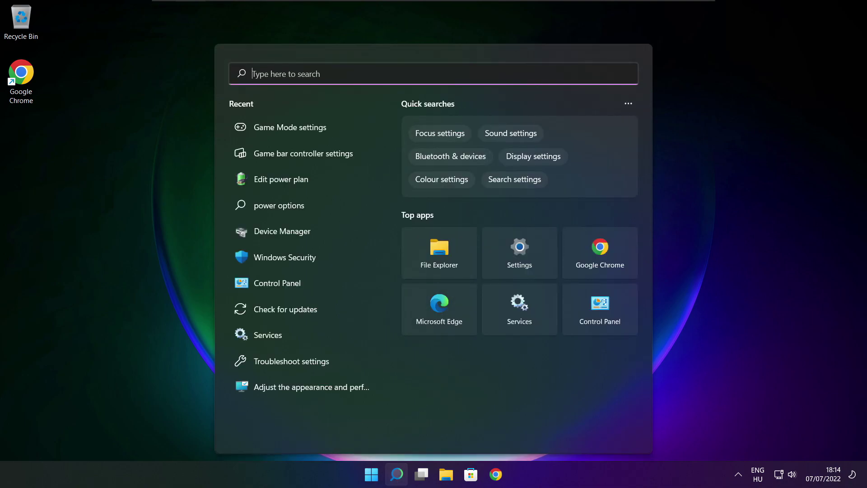
text(optimi)
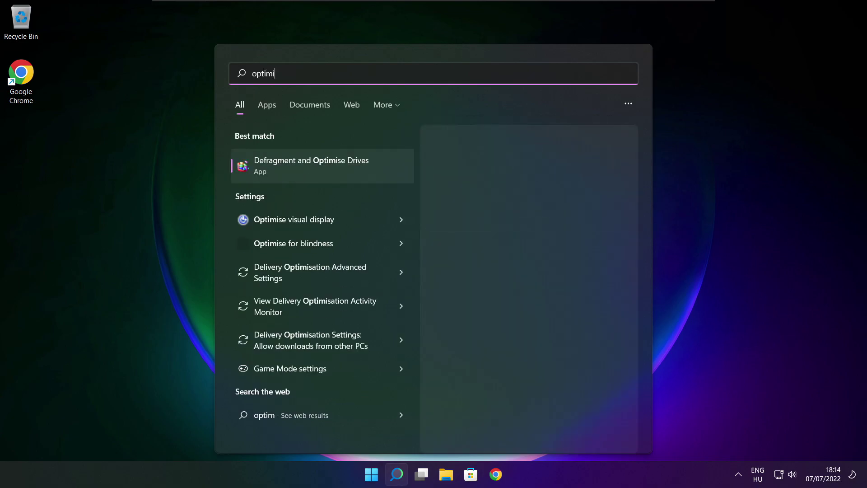
text(se)
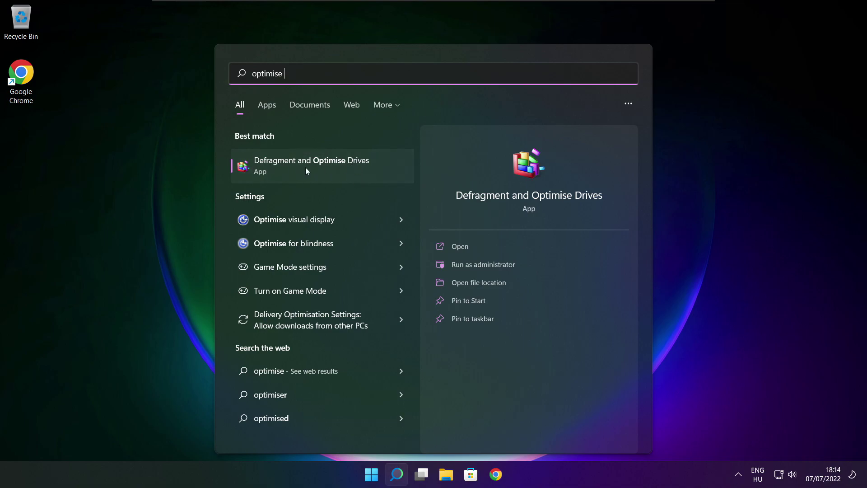
click(332, 164)
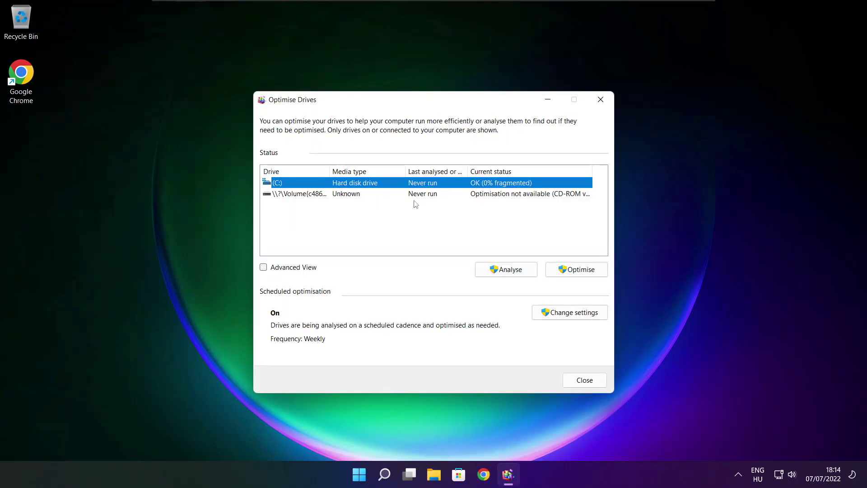
click(499, 269)
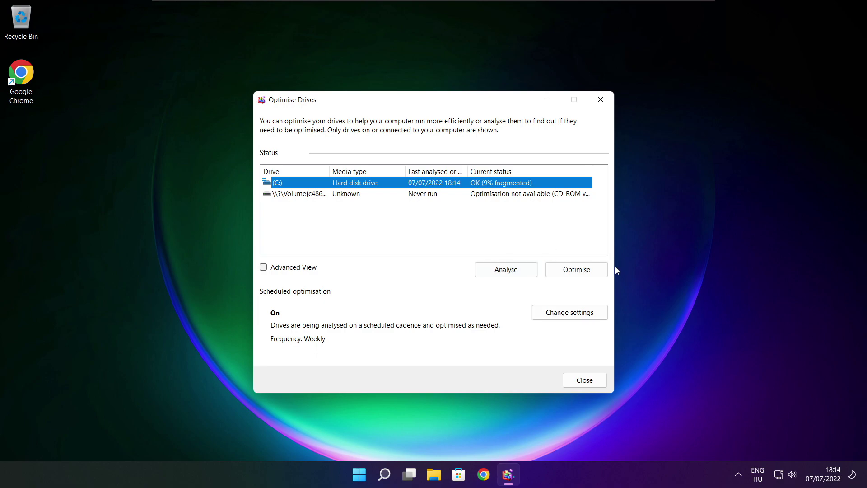
click(582, 273)
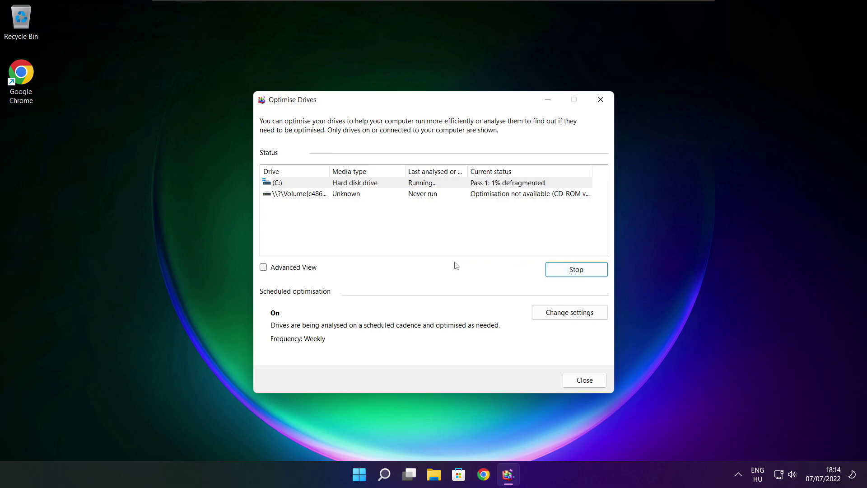
key(alt+F4)
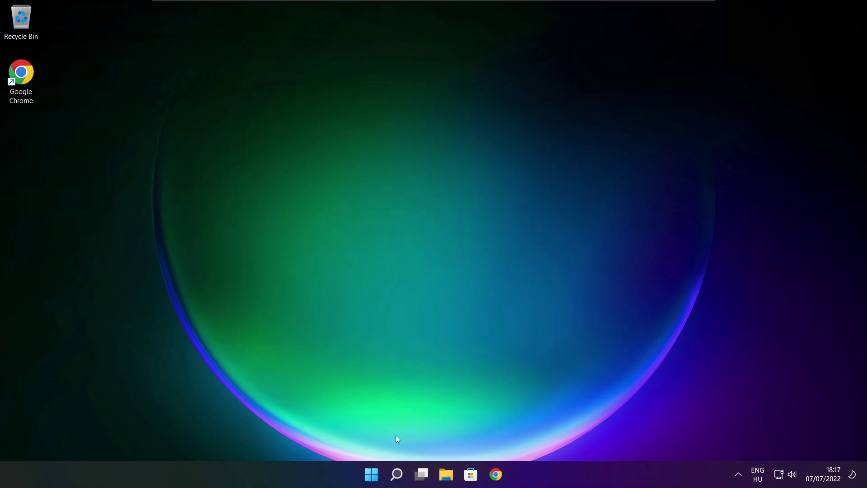
click(397, 474)
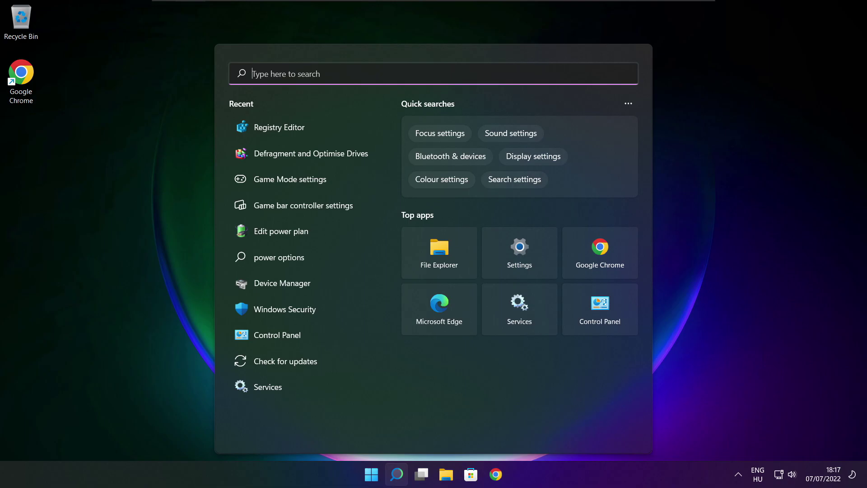
- Run a fresh Windows Update check (up to date, KB5014668 available), then close Settings
text(updates)
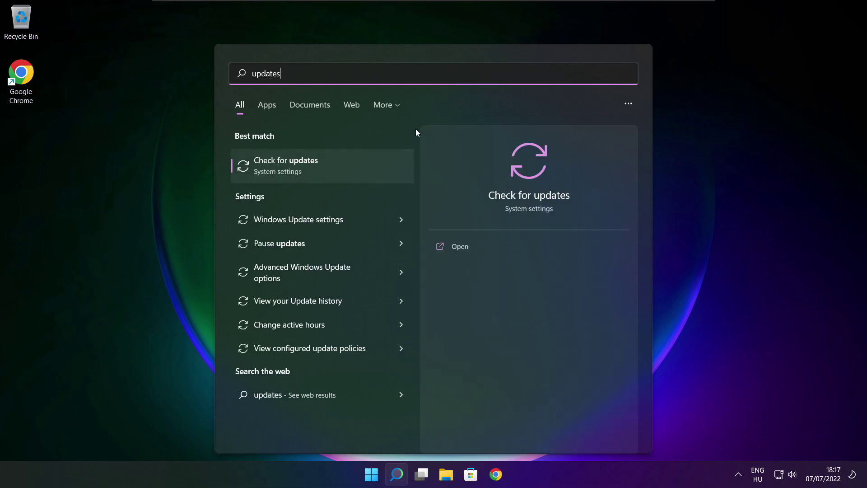
click(315, 168)
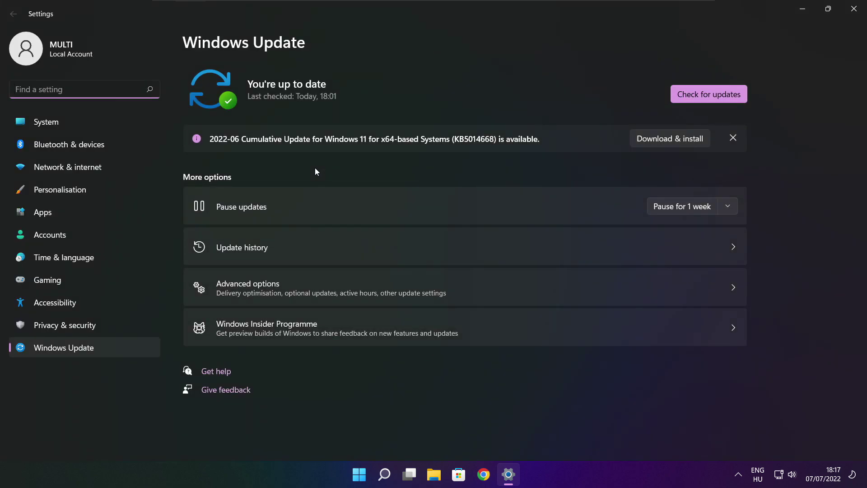
click(709, 95)
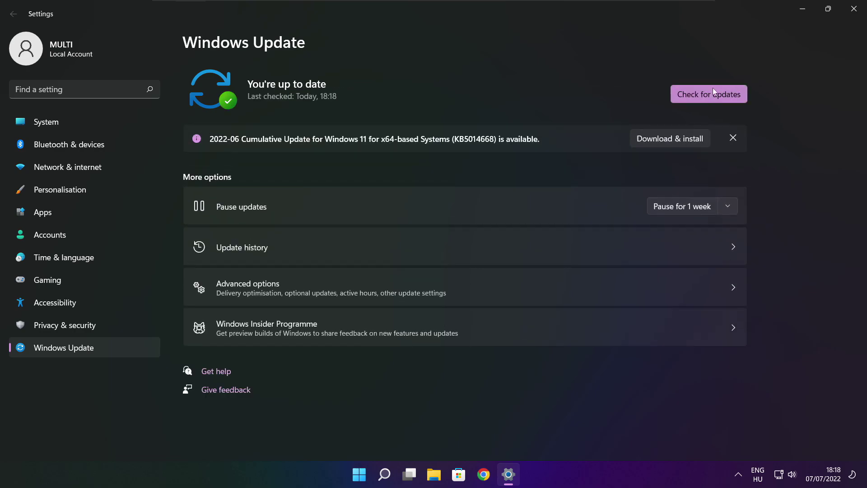
click(853, 11)
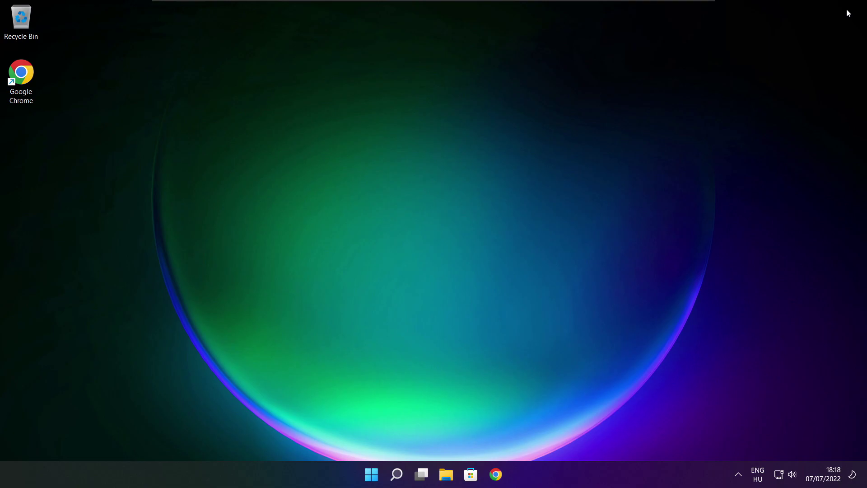
- Launch Registry Editor via a regedit search and move its window toward the screen centre
click(396, 475)
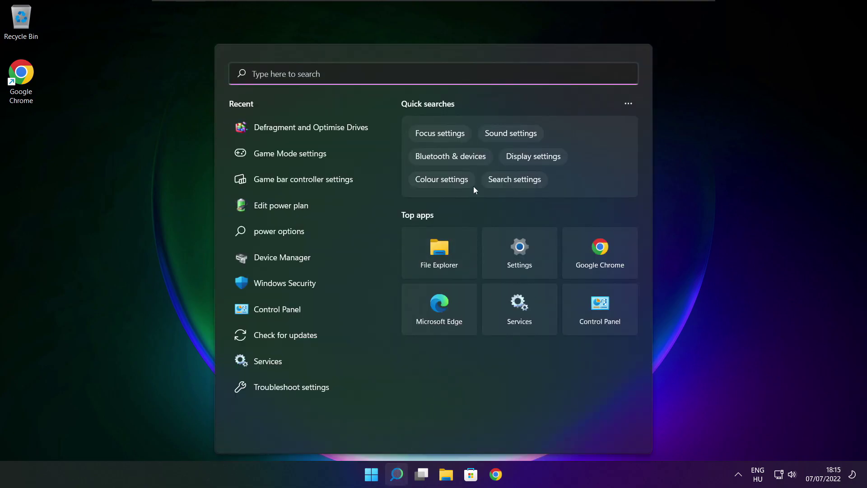
text(regedit)
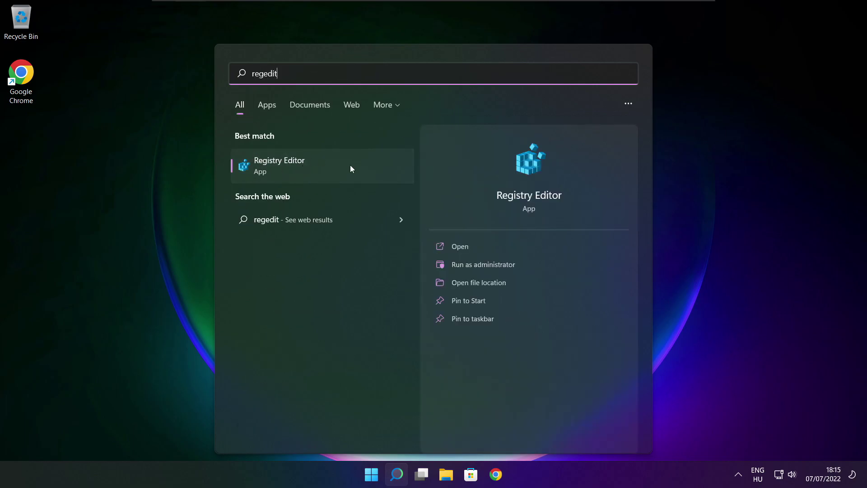
click(329, 165)
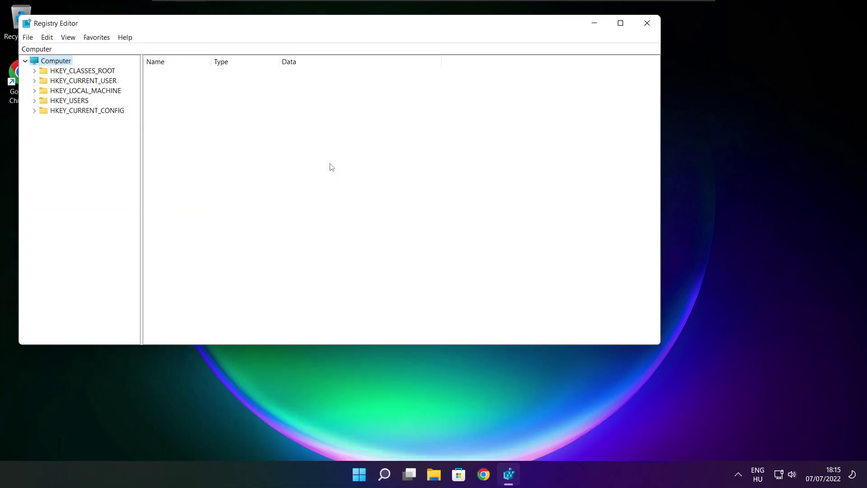
drag(262, 25, 351, 91)
- Navigate to HKEY_CURRENT_USER\System\GameConfigStore, widen the Name column and select GameDVR_Enabled
click(147, 147)
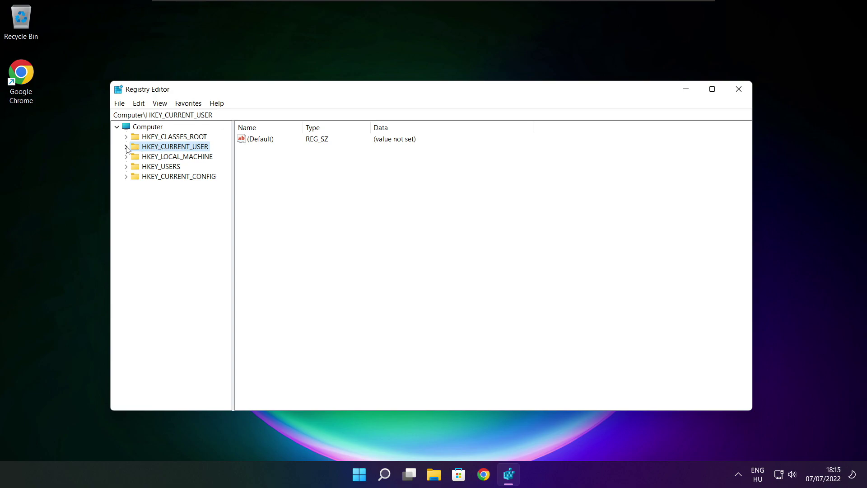
click(126, 147)
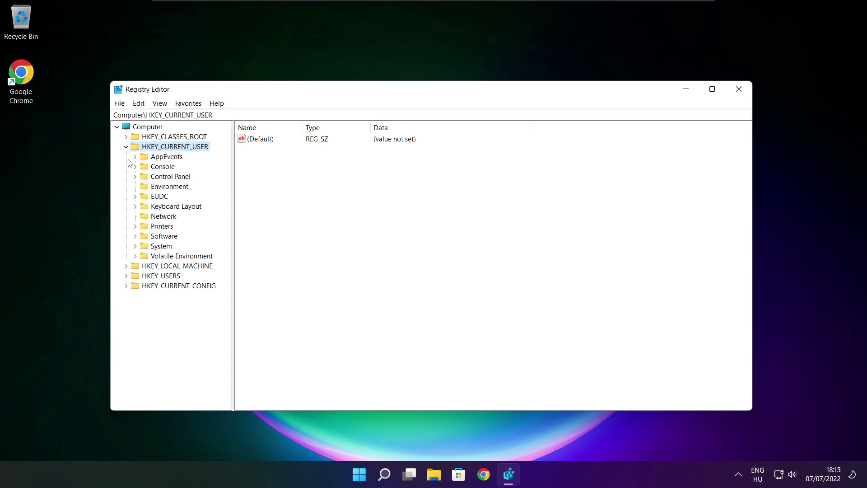
click(144, 248)
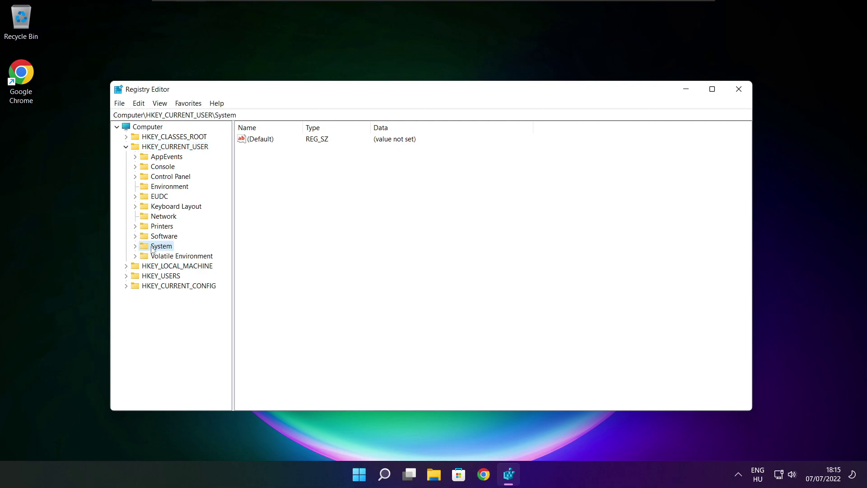
click(135, 246)
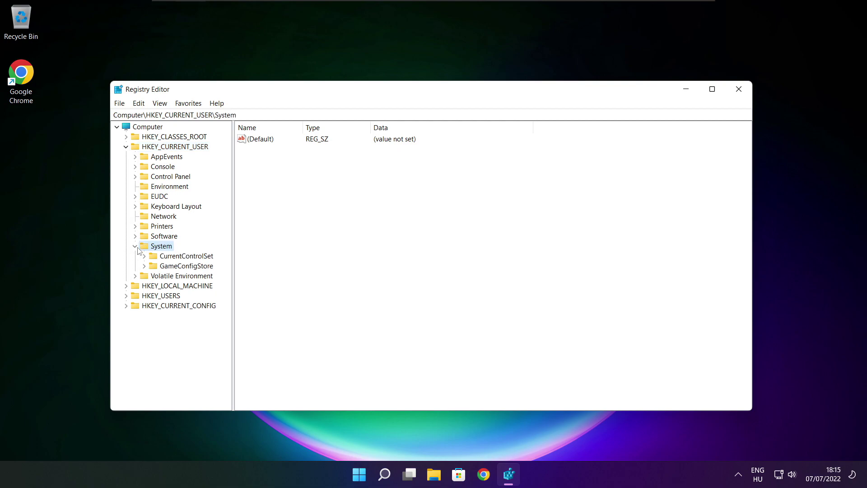
click(163, 269)
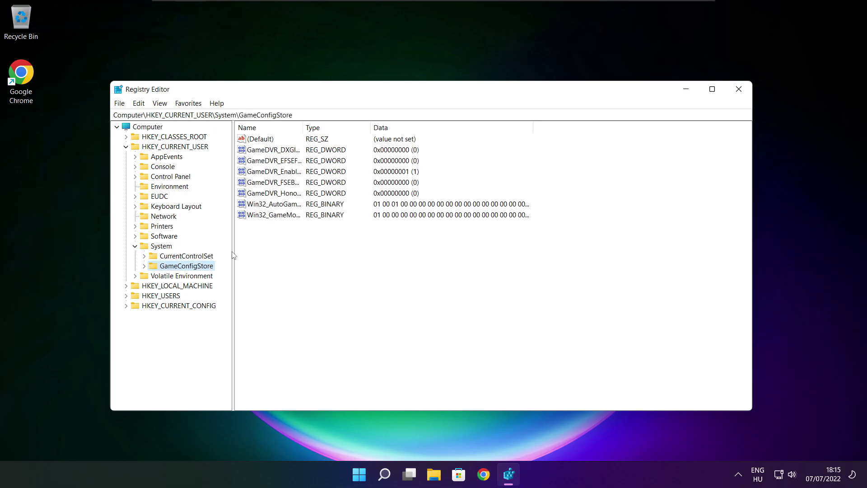
drag(303, 126, 379, 127)
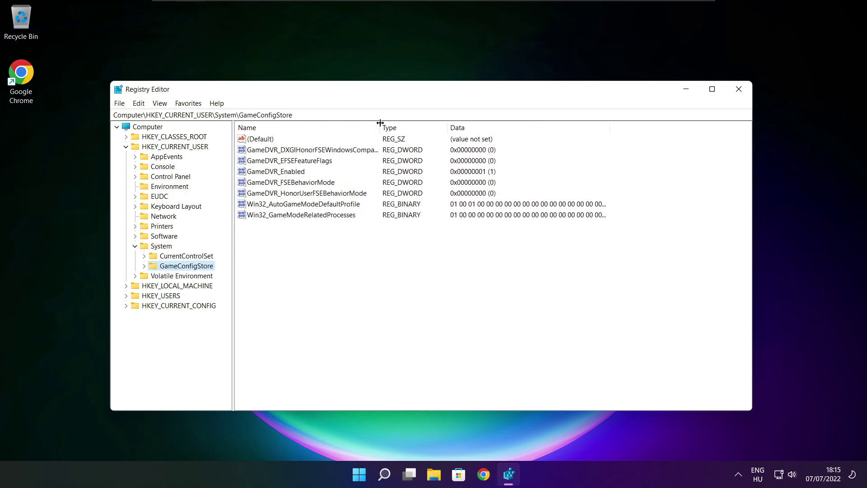
click(263, 173)
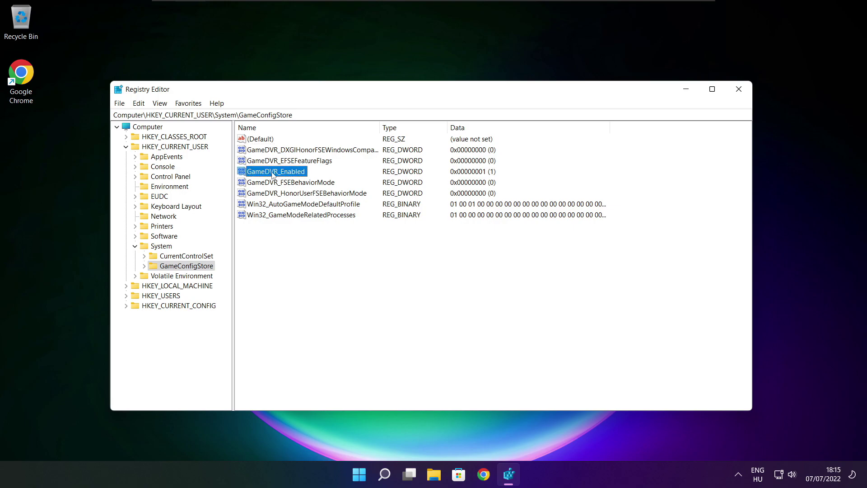
- Change GameDVR_Enabled from 1 to 0, then collapse HKEY_CURRENT_USER and select HKEY_LOCAL_MACHINE
double_click(273, 172)
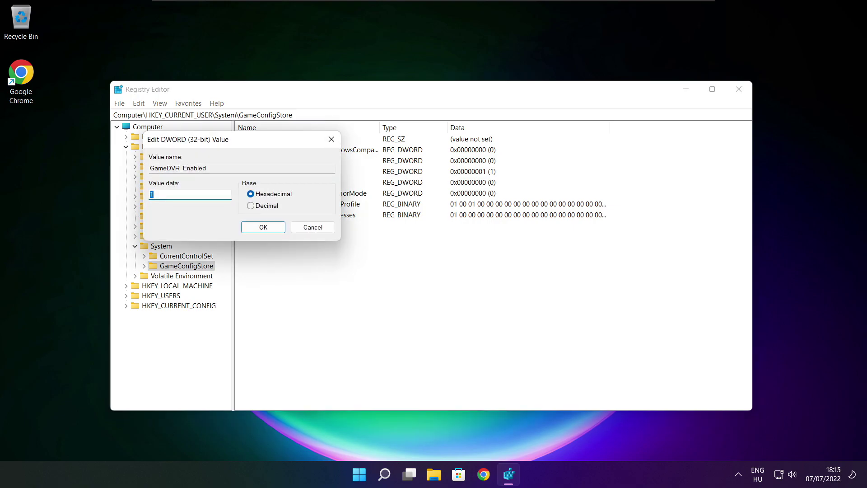
drag(255, 144, 456, 180)
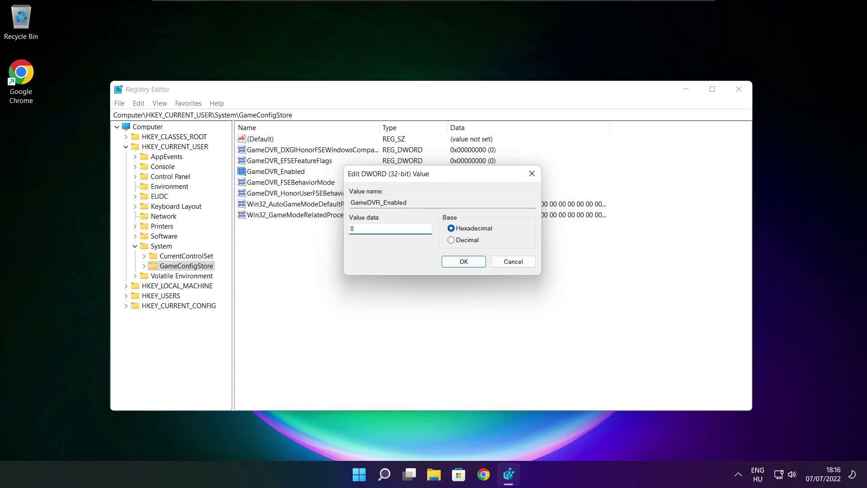
click(465, 265)
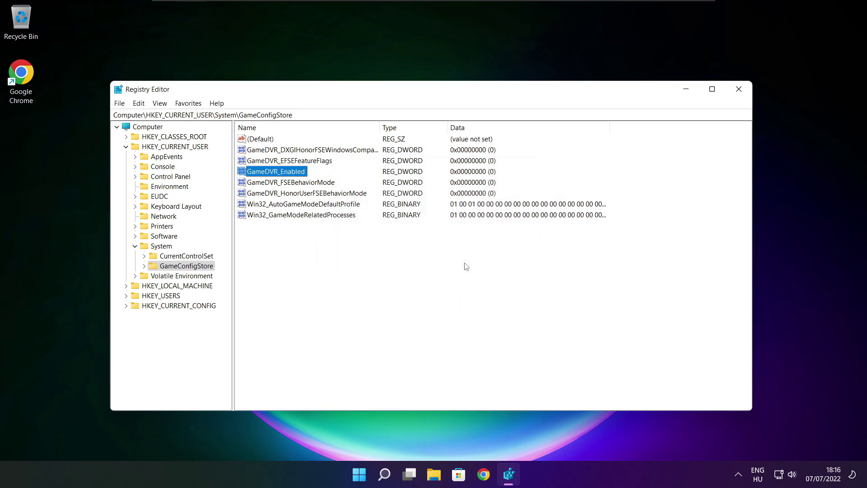
click(127, 147)
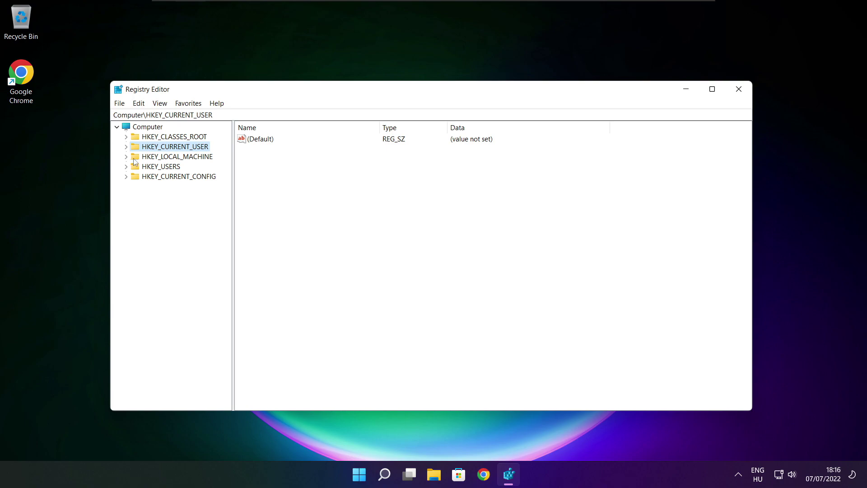
click(134, 159)
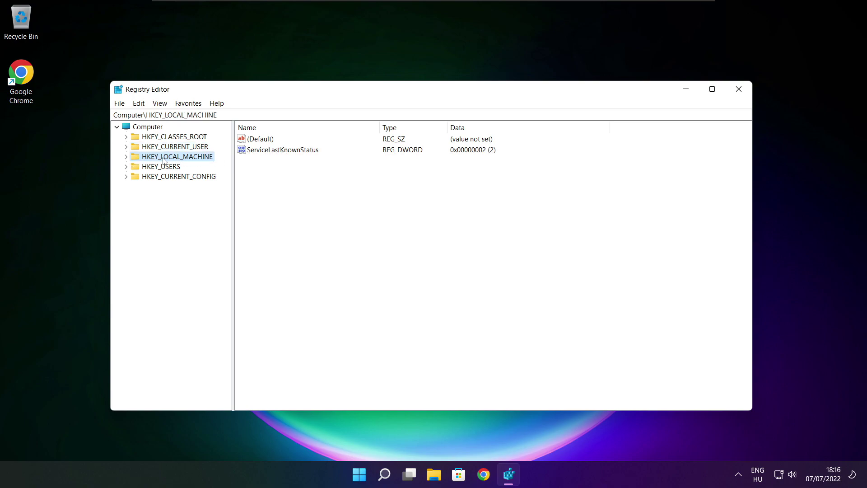
- Expand HKEY_LOCAL_MACHINE\SOFTWARE\Microsoft in the registry key tree
click(127, 157)
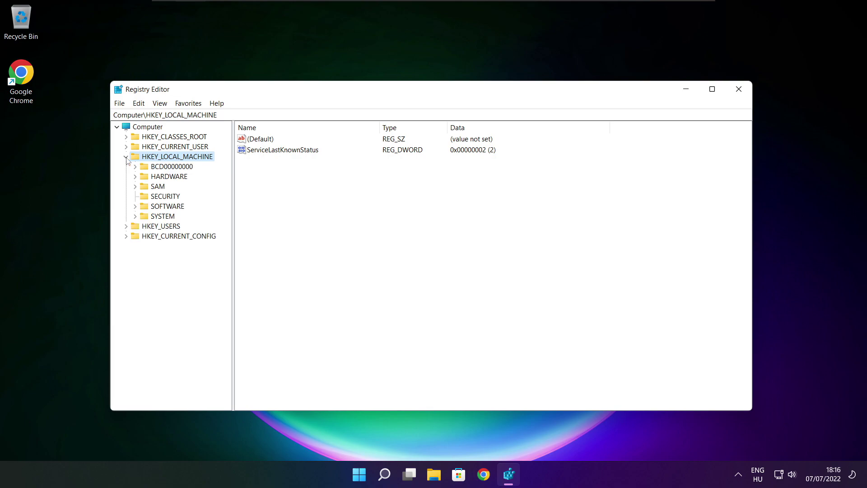
click(157, 208)
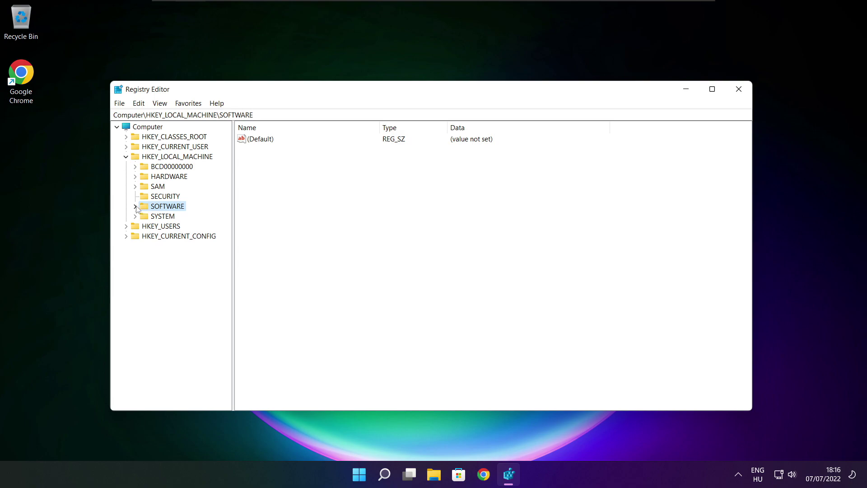
click(135, 207)
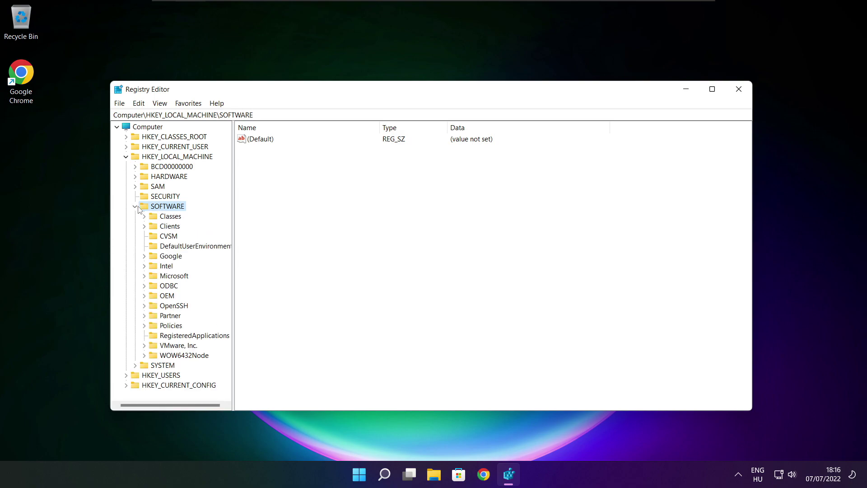
click(156, 278)
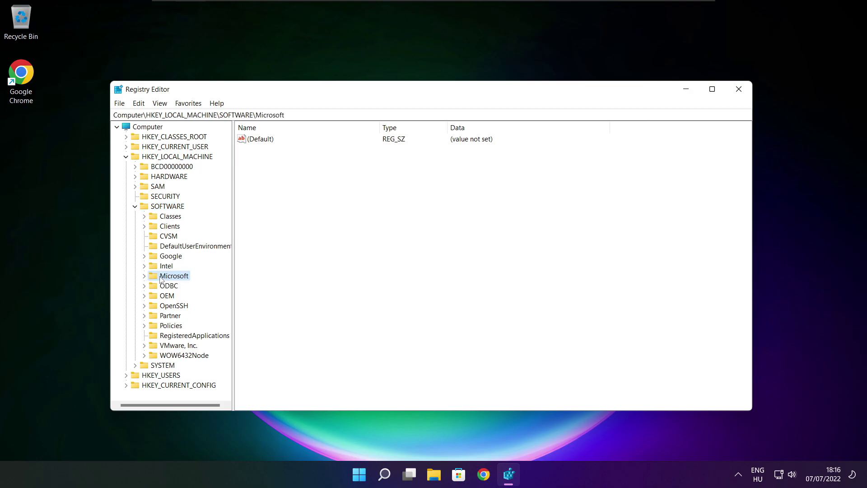
click(144, 277)
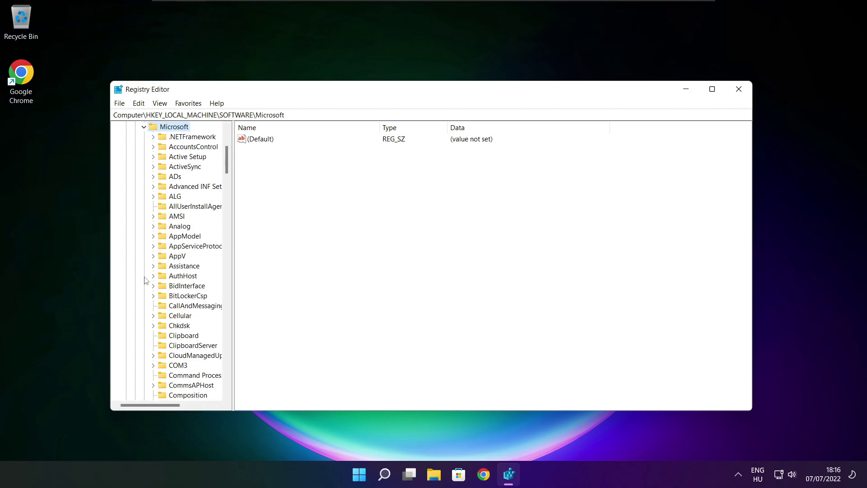
scroll(177, 270, down, 20)
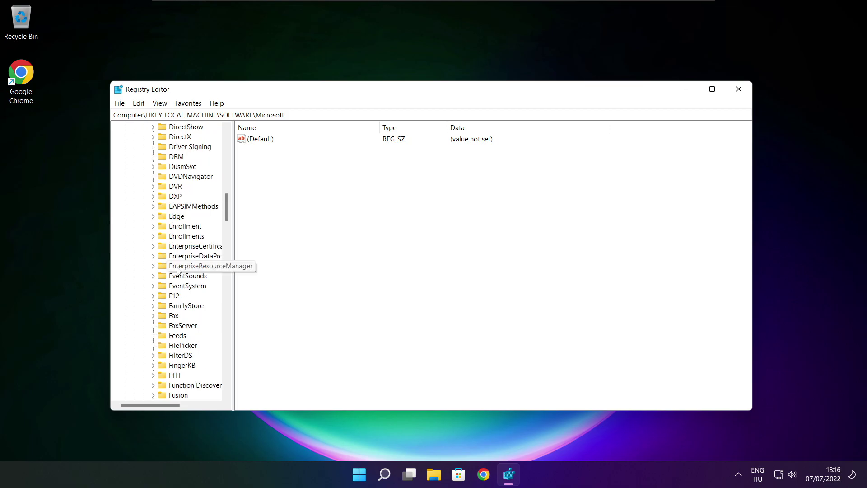
scroll(177, 270, down, 20)
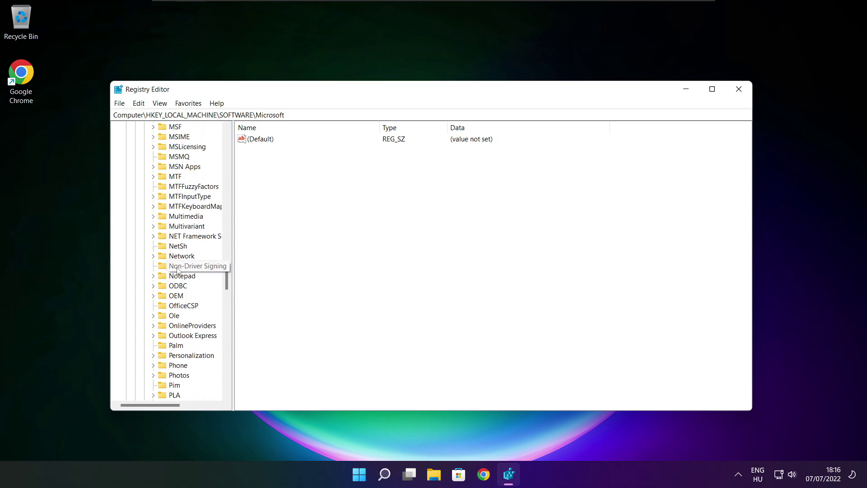
scroll(177, 270, down, 1)
scroll(179, 253, up, 1)
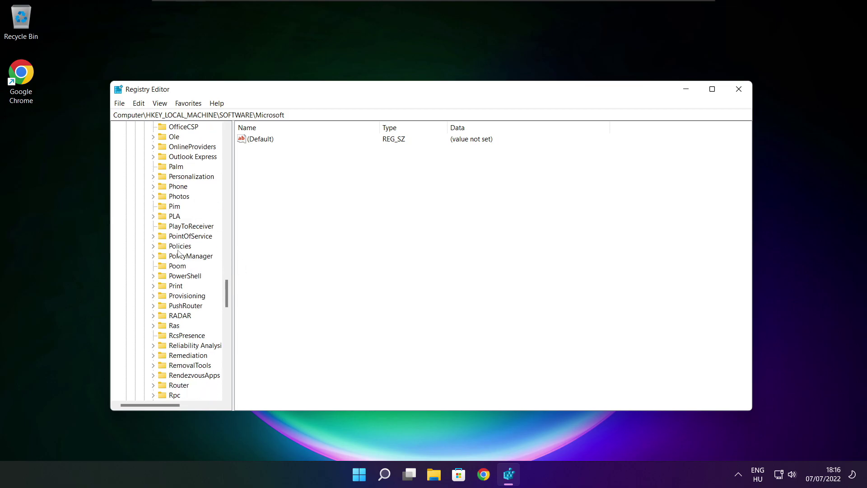
- Expand PolicyManager and its default subkey to list the policy keys
click(177, 258)
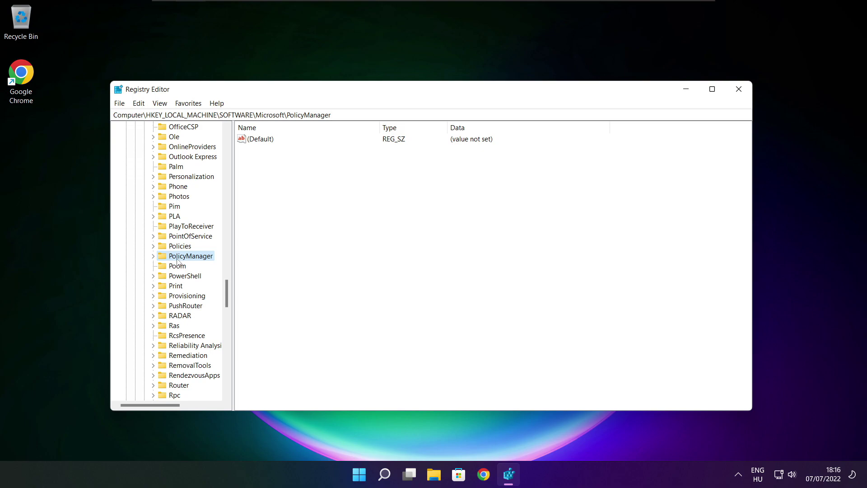
click(152, 256)
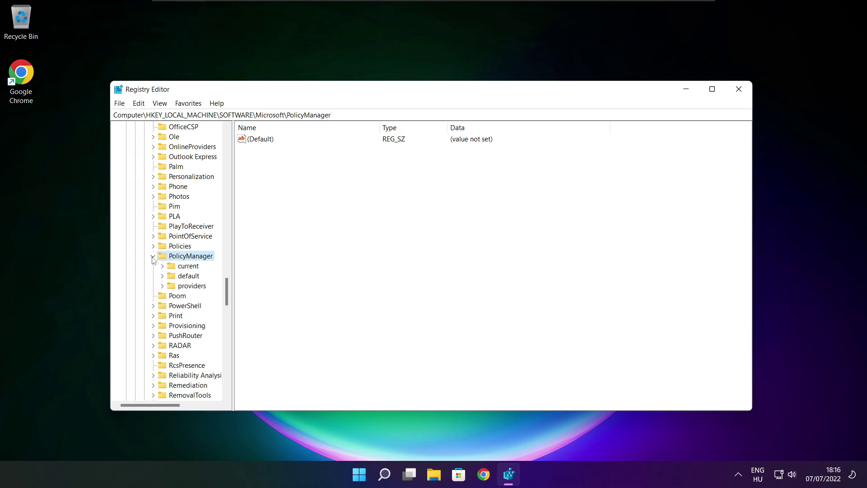
click(188, 277)
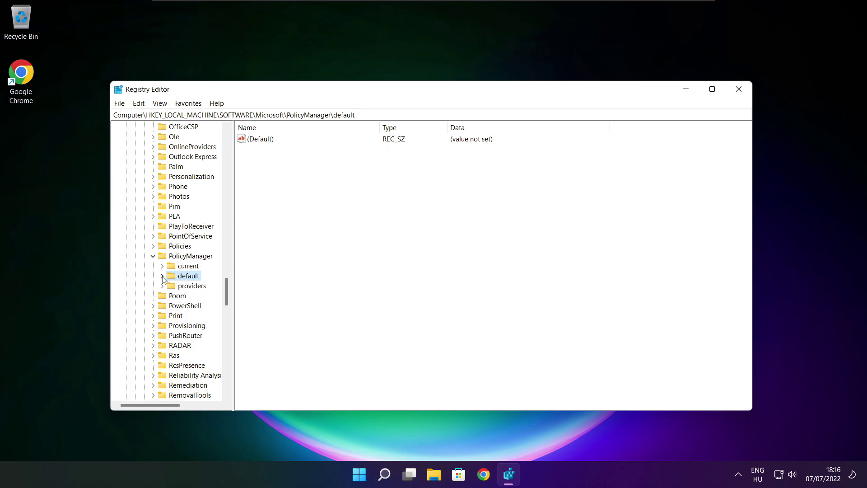
click(162, 276)
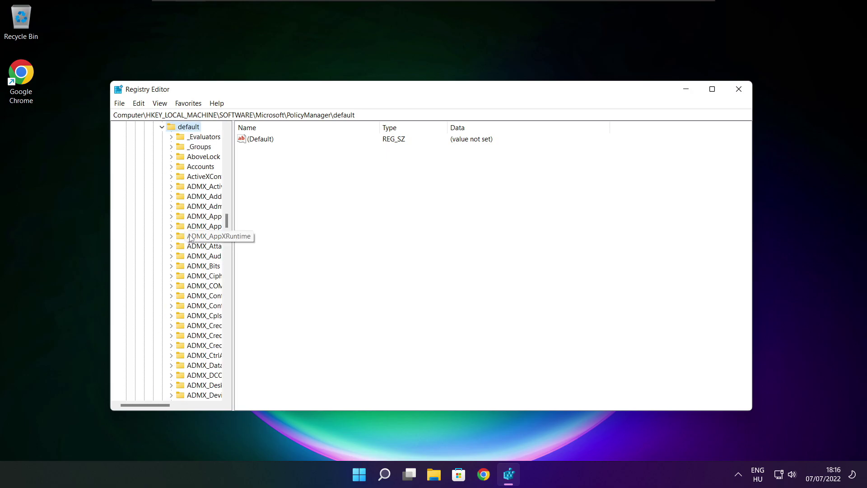
scroll(201, 198, down, 7)
scroll(201, 199, down, 20)
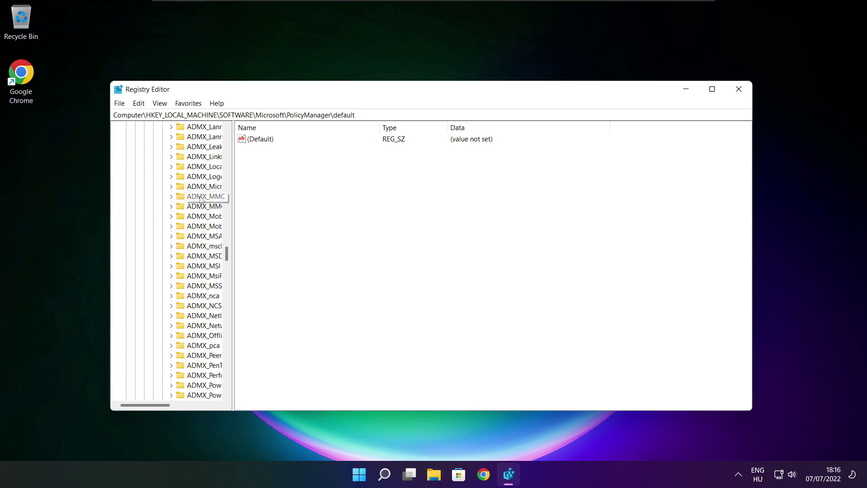
scroll(200, 199, down, 3)
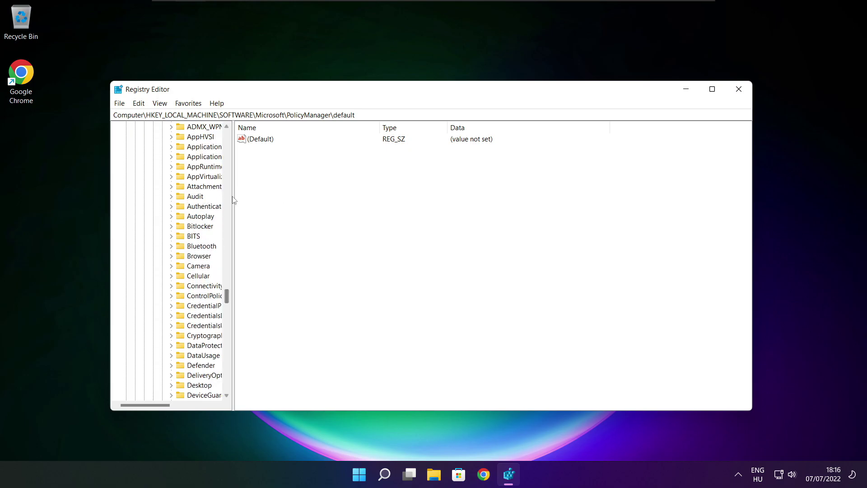
drag(233, 197, 287, 198)
scroll(254, 198, up, 1)
- Expand ApplicationManagement and select its AllowGameDVR policy key
click(204, 186)
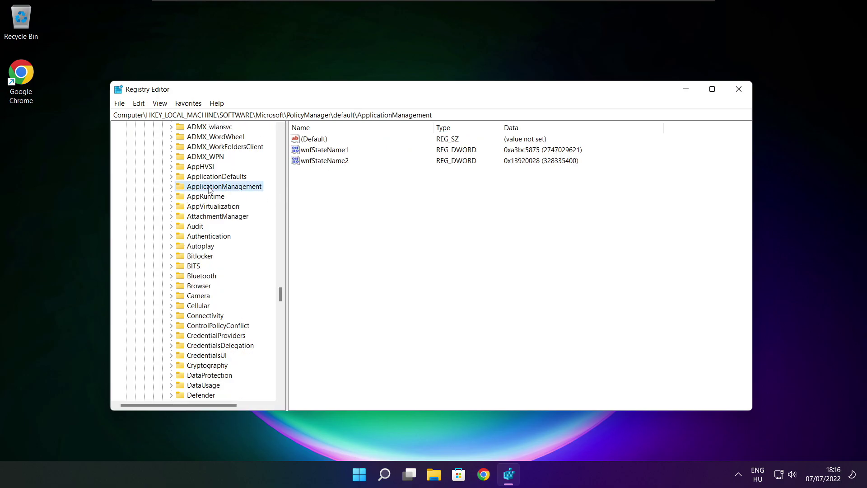
click(171, 186)
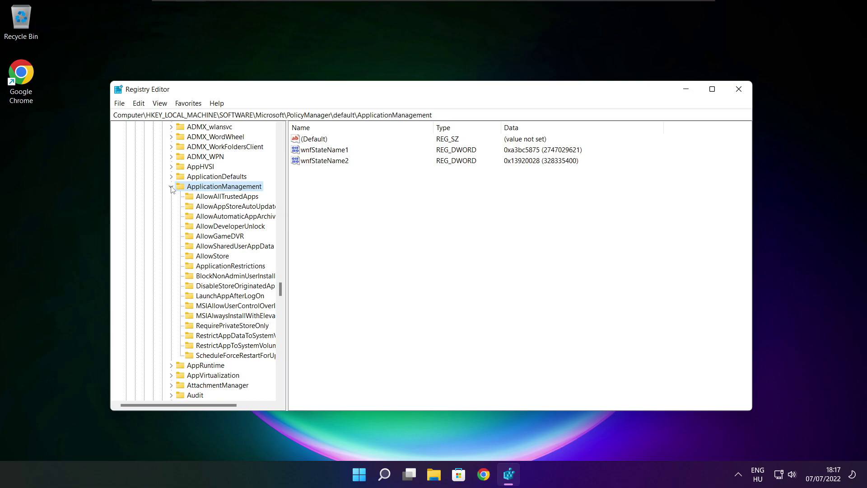
drag(287, 227, 296, 227)
click(226, 236)
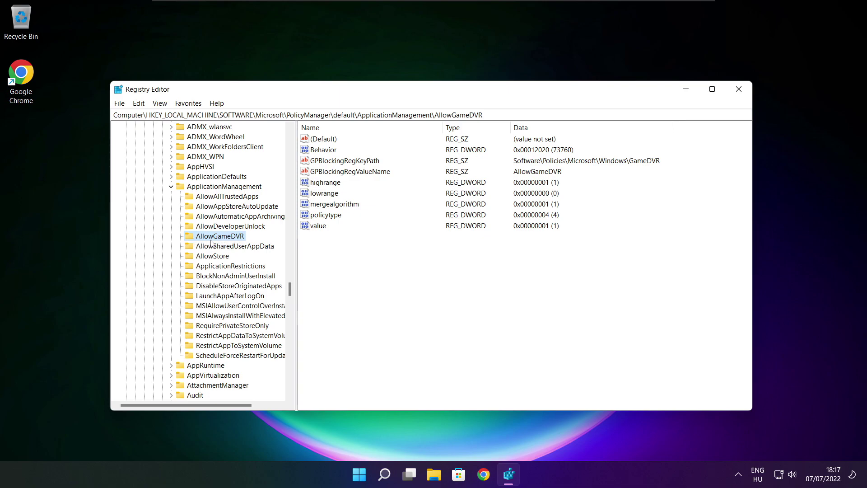
- Change AllowGameDVR's value entry from 1 to 0 and close Registry Editor
click(317, 228)
double_click(319, 226)
drag(243, 145, 440, 180)
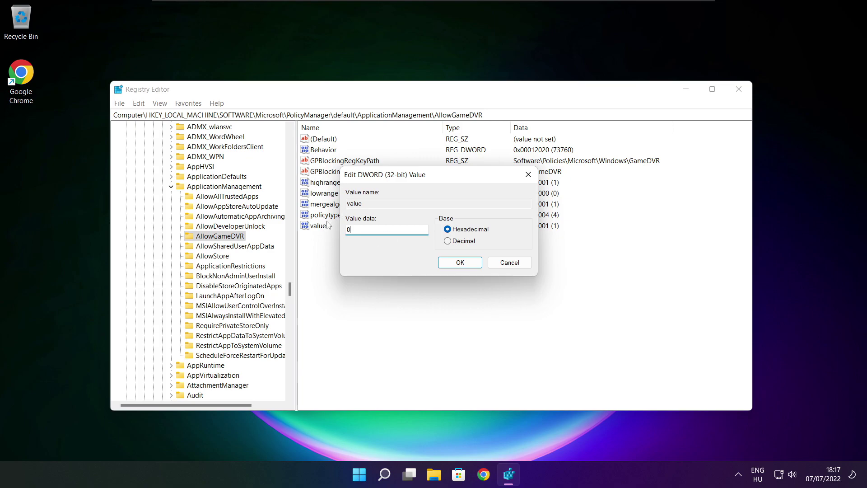
click(460, 263)
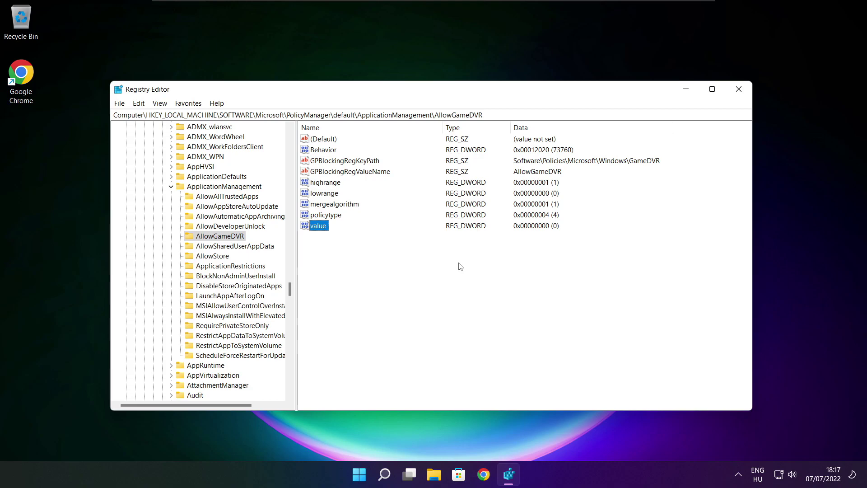
click(740, 92)
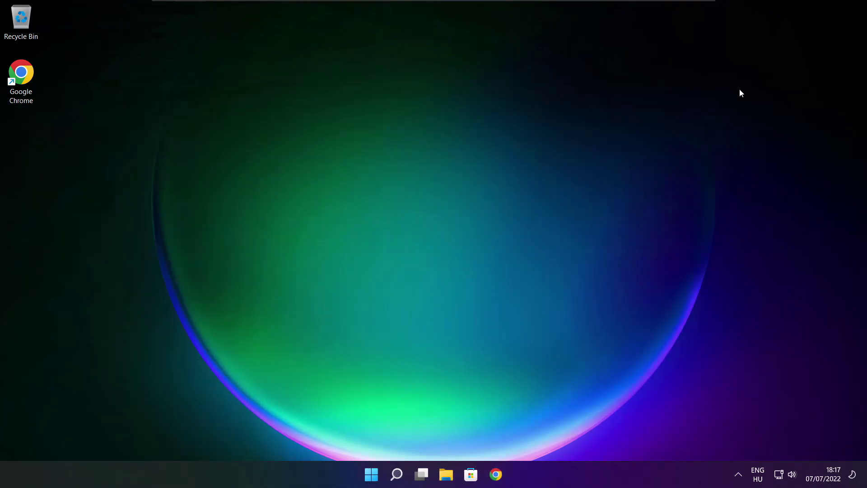
- Download dxwebsetup.exe from the DirectX End-User Runtime Web Installer page in Chrome and run it
click(497, 474)
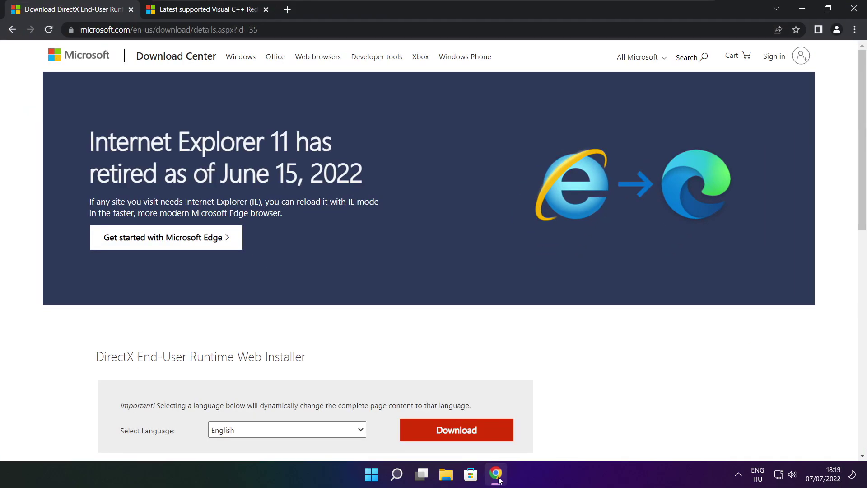
click(271, 29)
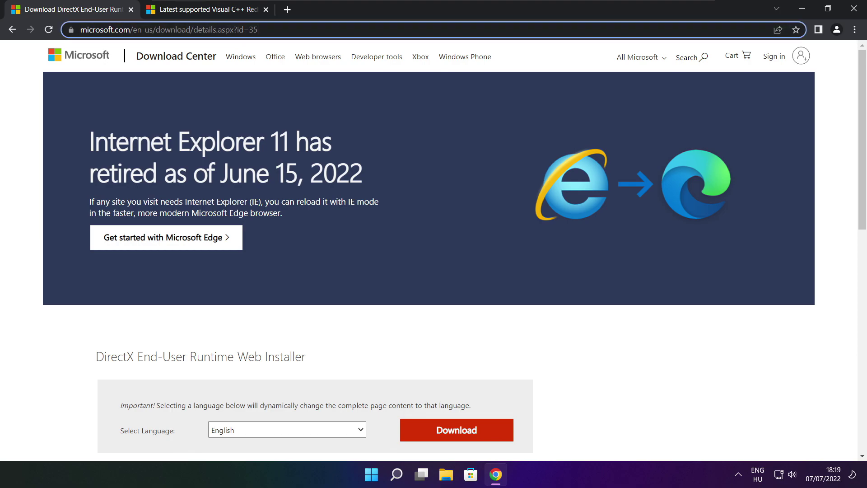
mouse_move(258, 29)
mouse_down()
mouse_move(80, 29)
mouse_move(259, 29)
mouse_up()
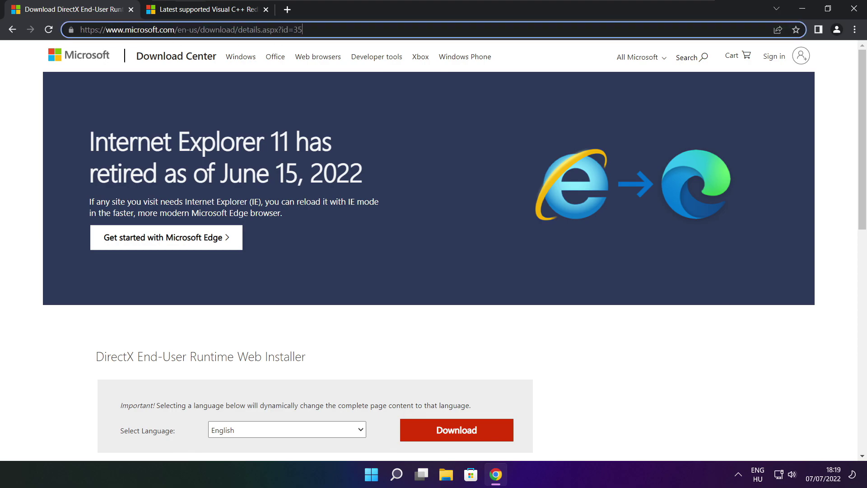
click(311, 324)
scroll(560, 216, down, 3)
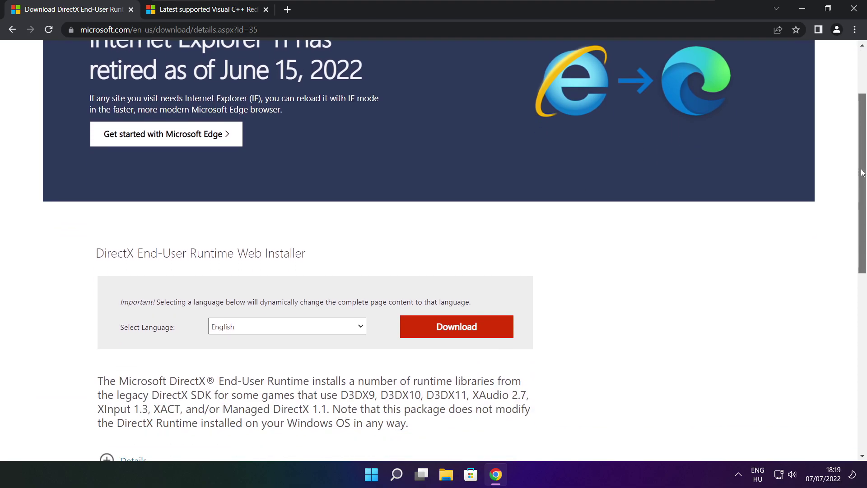
drag(320, 192, 369, 192)
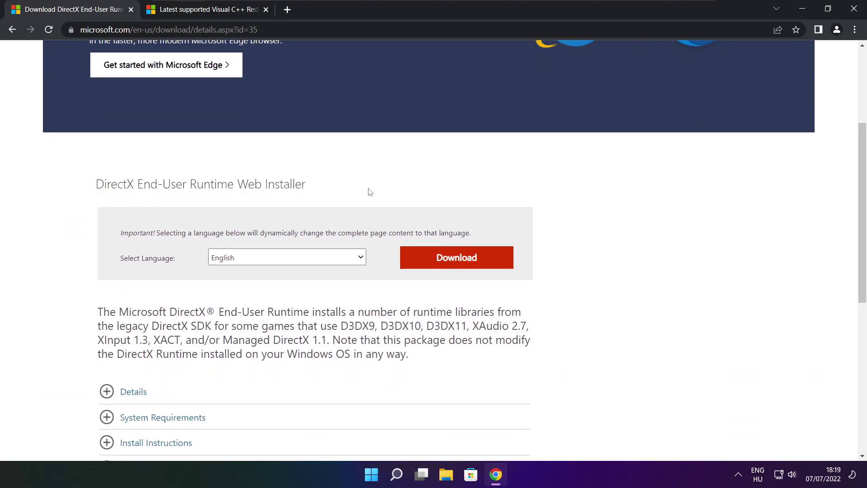
click(460, 260)
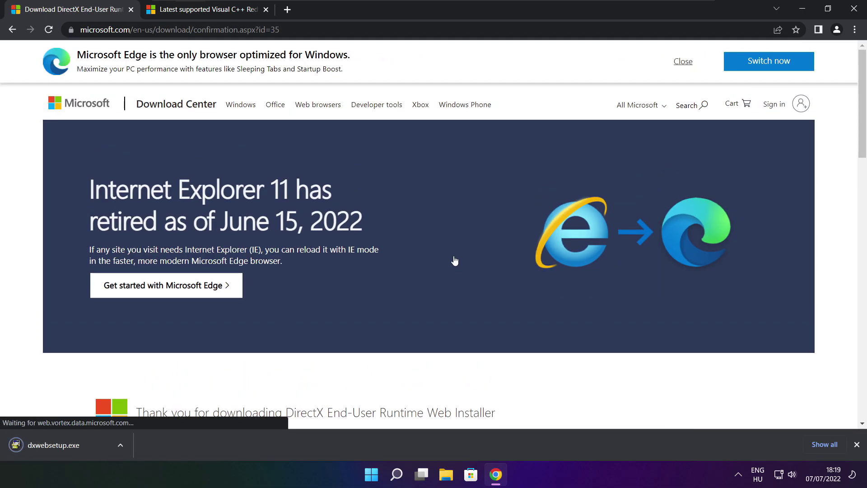
click(82, 446)
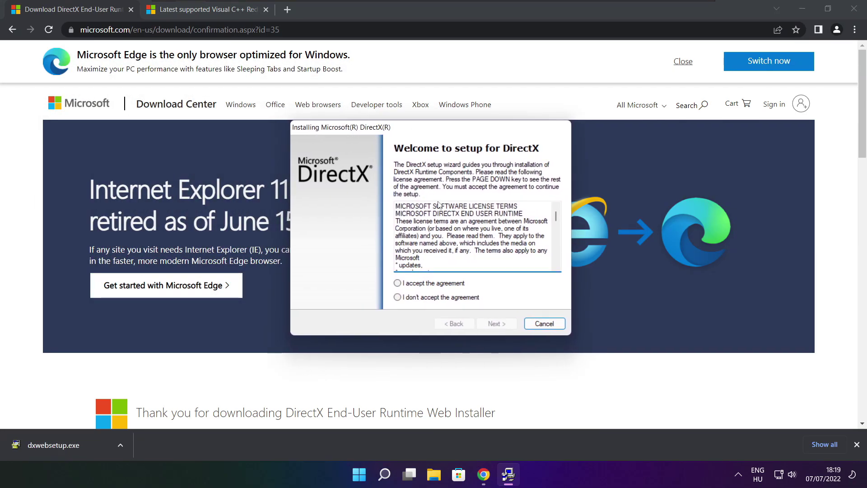
- Accept the DirectX licence, decline the Bing Bar, install the runtime and click Finish
drag(555, 214, 556, 258)
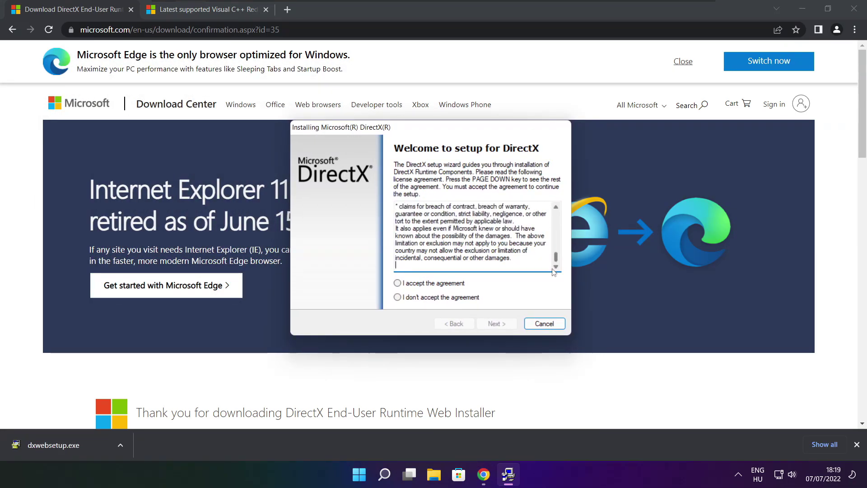
click(412, 283)
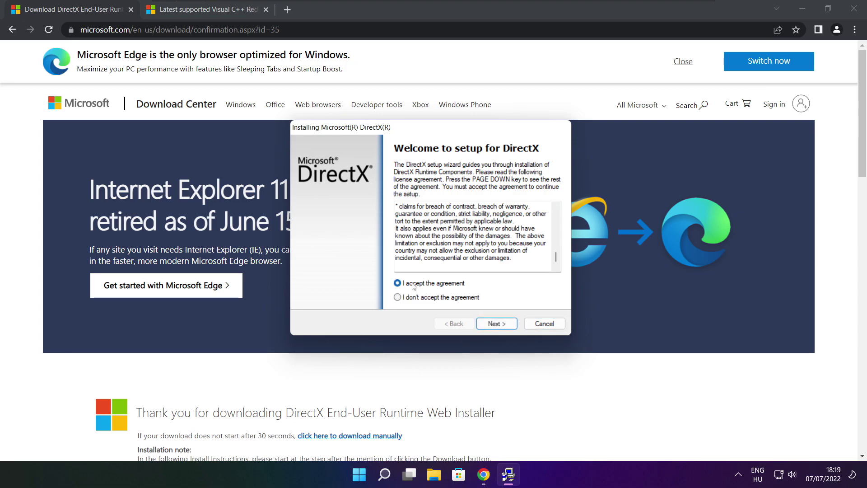
click(499, 326)
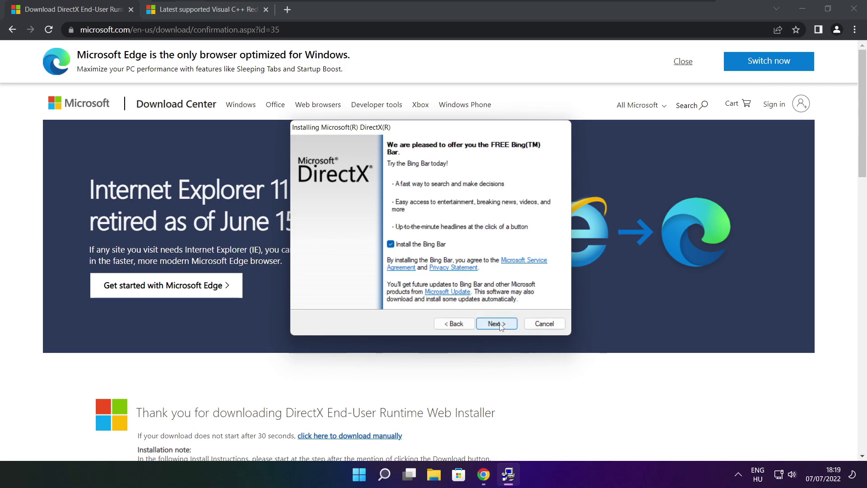
click(391, 244)
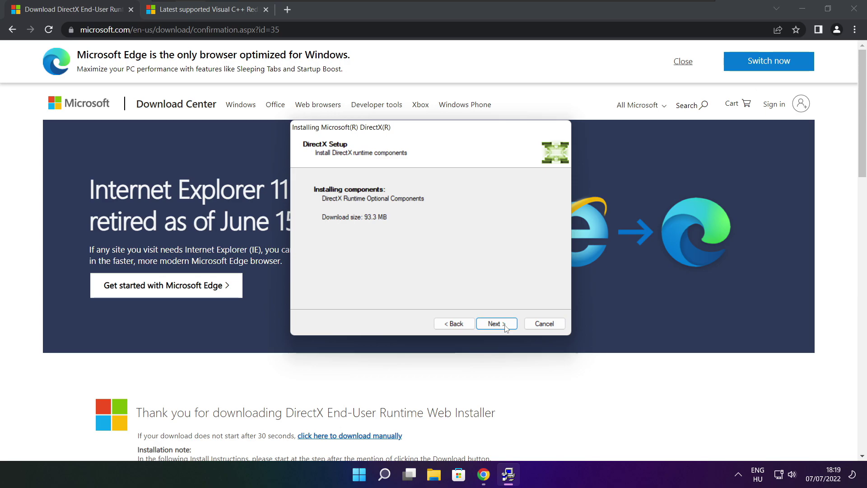
click(496, 323)
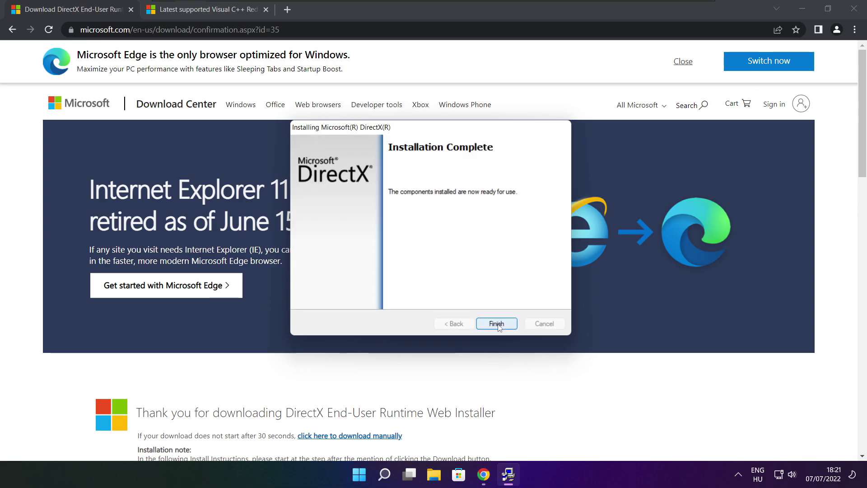
click(497, 323)
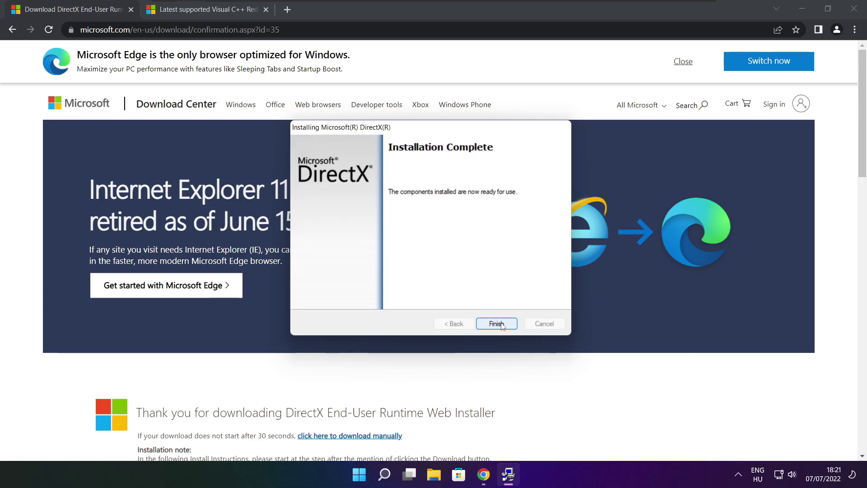